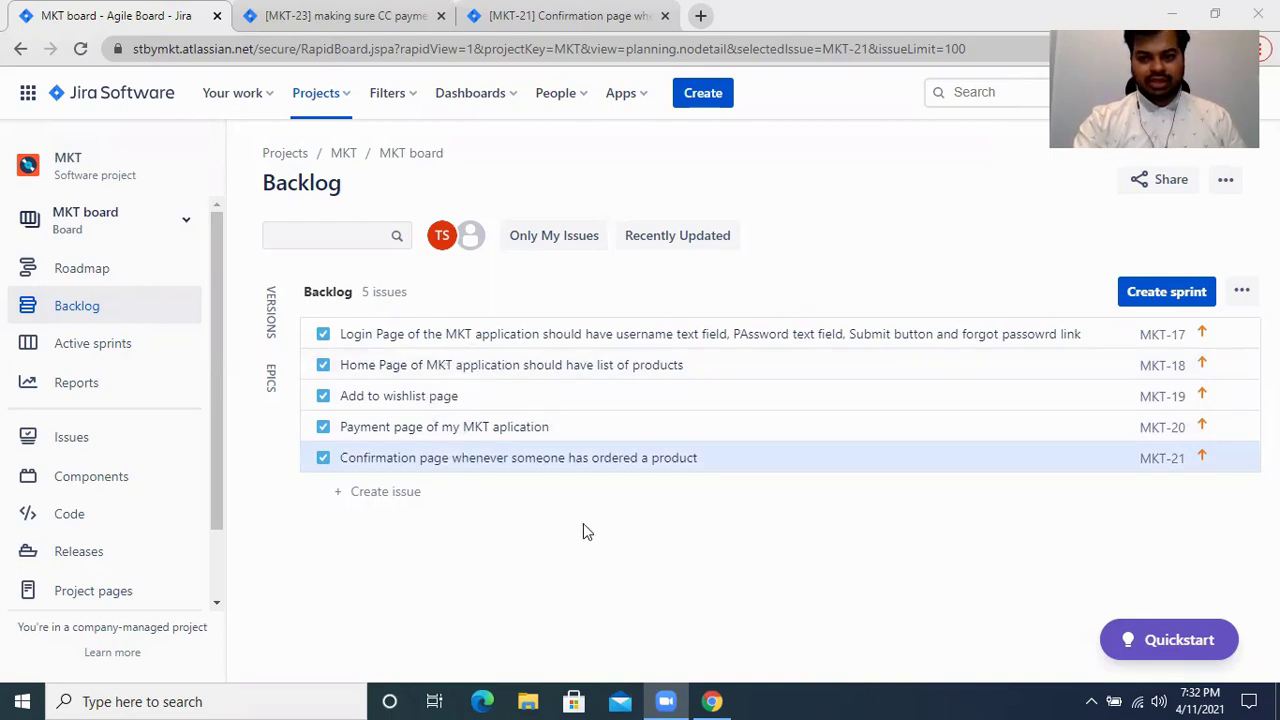
- Create a new sprint and move the login, home, wishlist and payment page issues (MKT-17 to MKT-20) from the backlog into it
click(1175, 296)
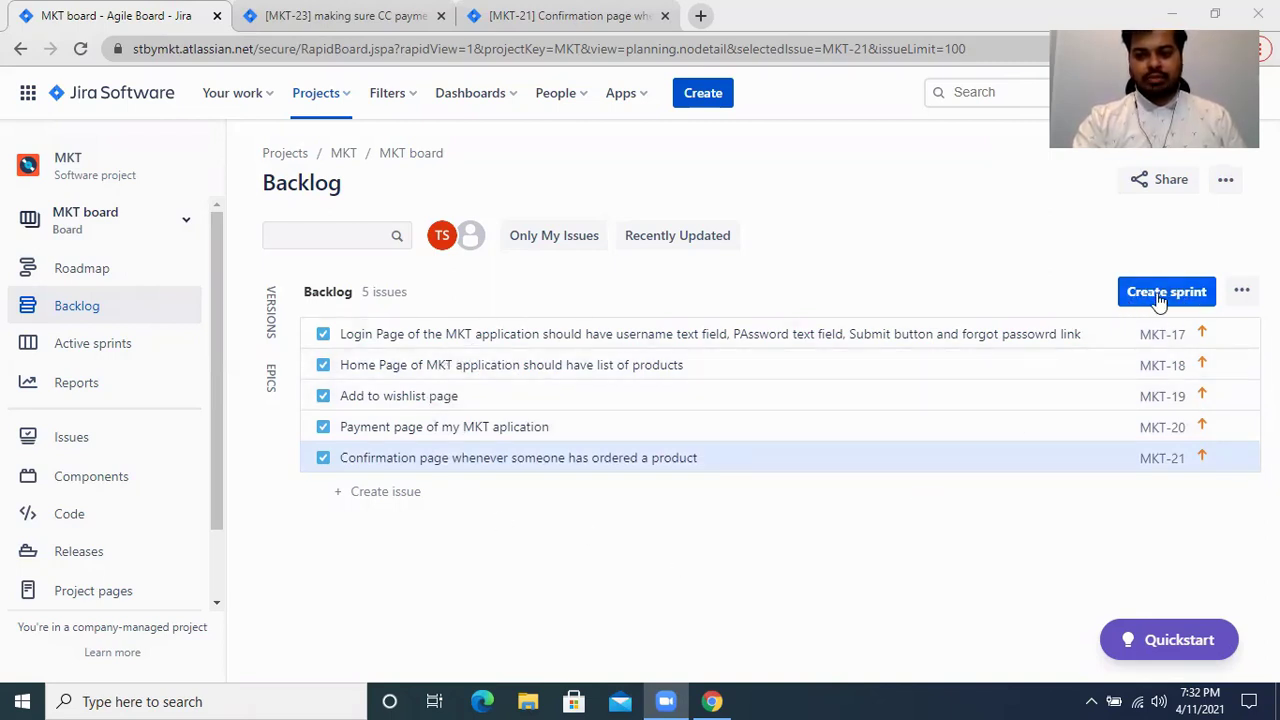
click(1175, 291)
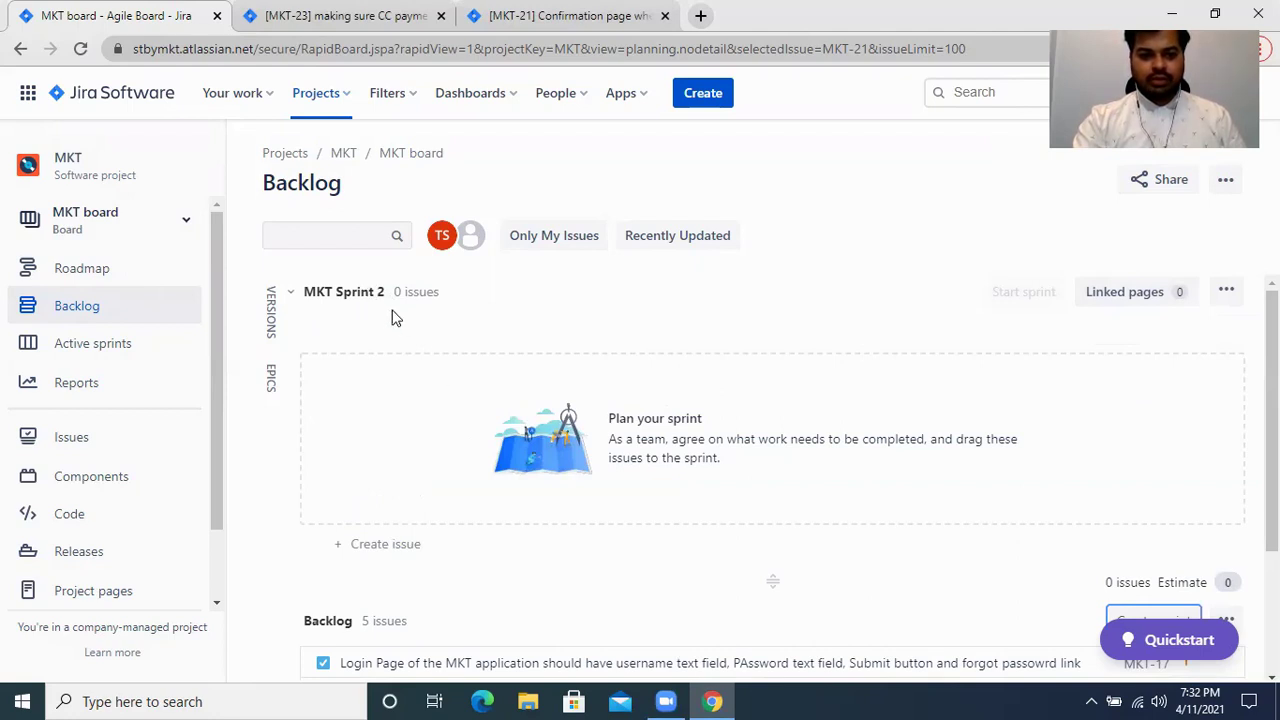
scroll(457, 486, down, 1)
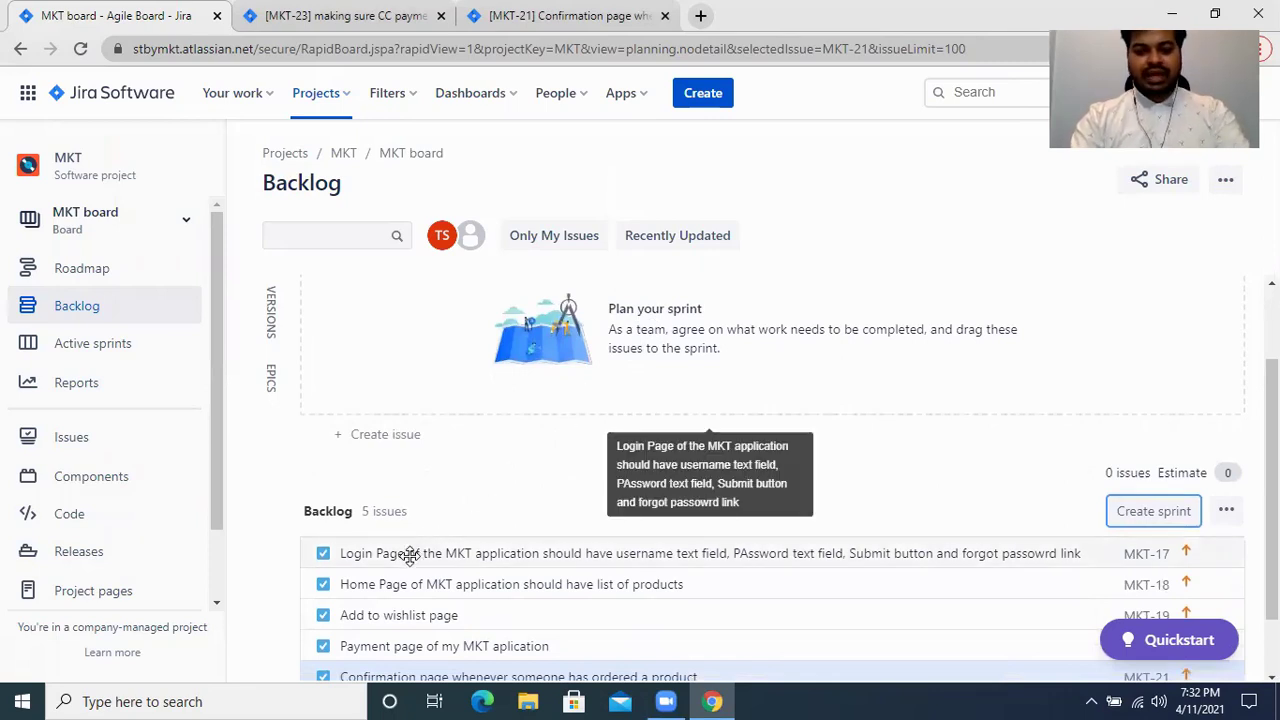
drag(409, 555, 460, 340)
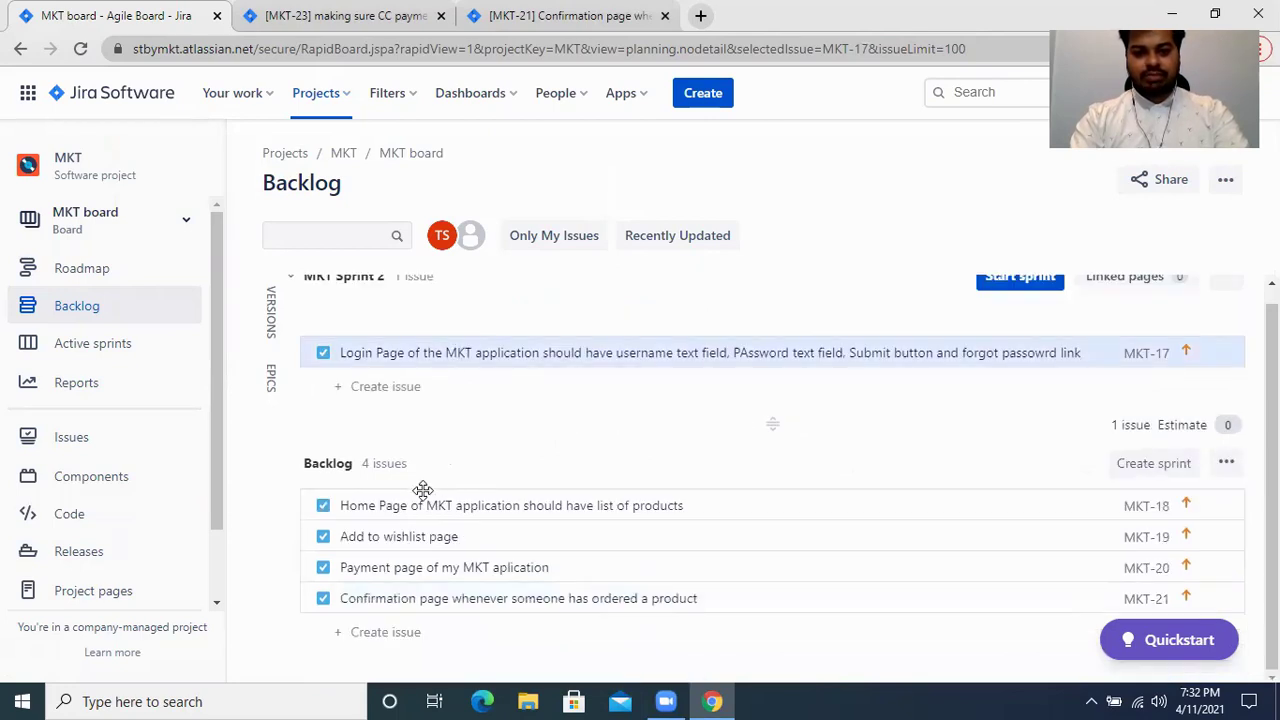
drag(410, 503, 443, 366)
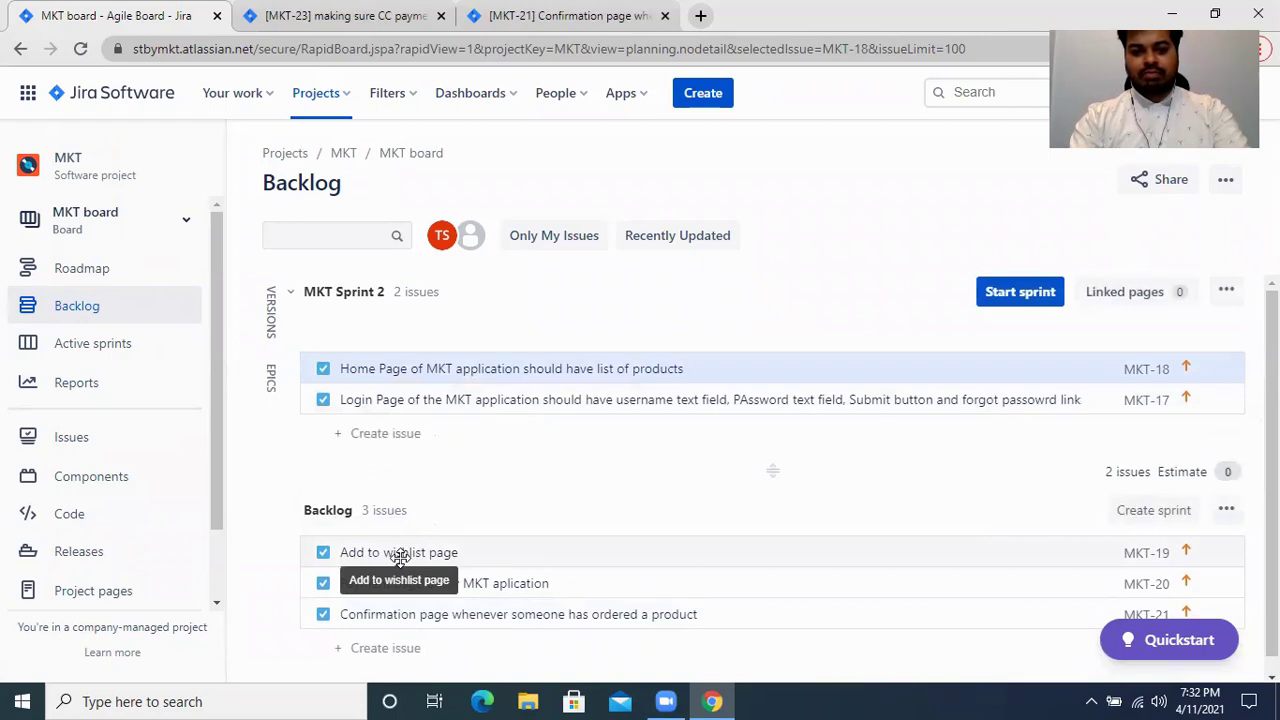
drag(400, 557, 438, 397)
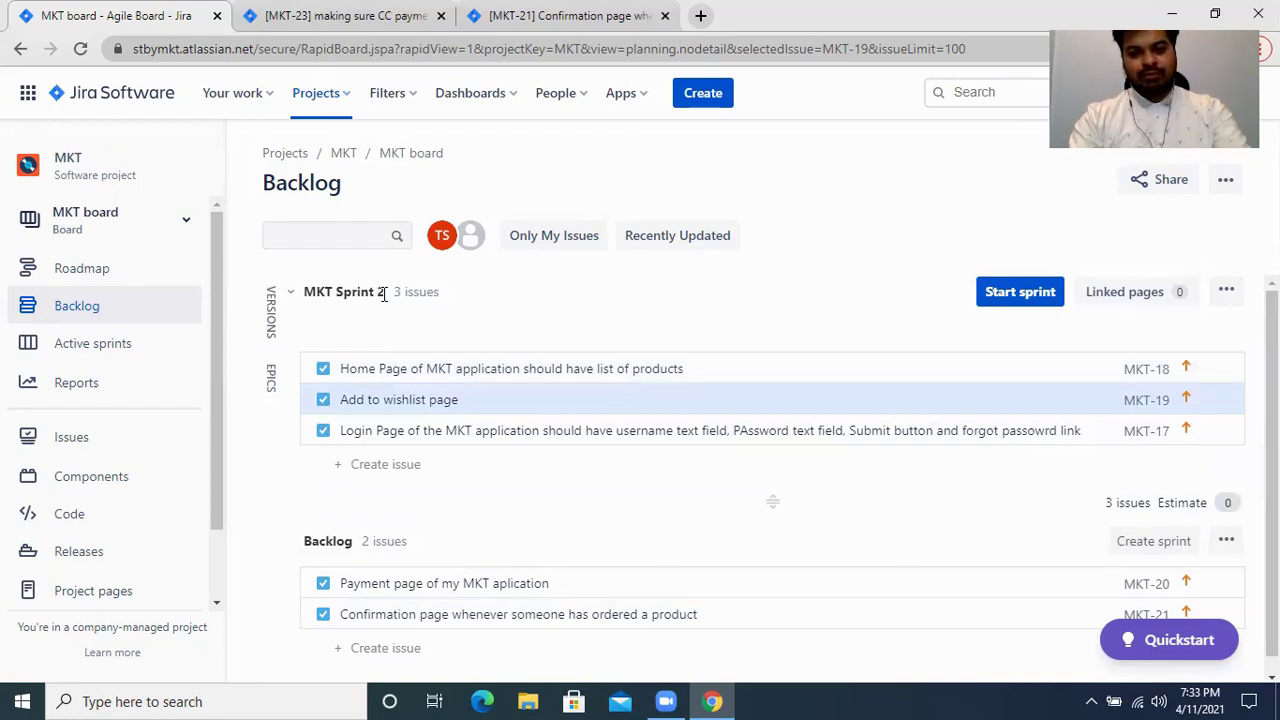
drag(404, 555, 404, 423)
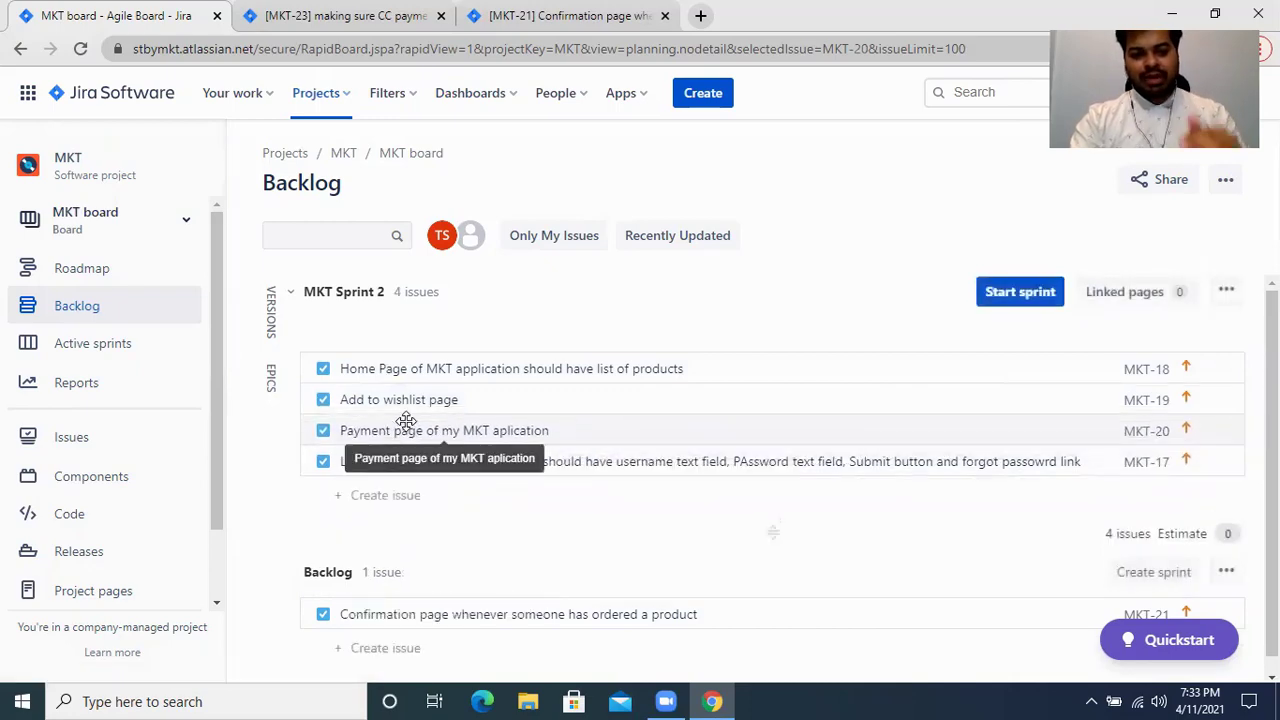
- Start the sprint as "MKT Payment 2.32" with a duration of 1 week and a start date of 12/Apr/21
click(1018, 292)
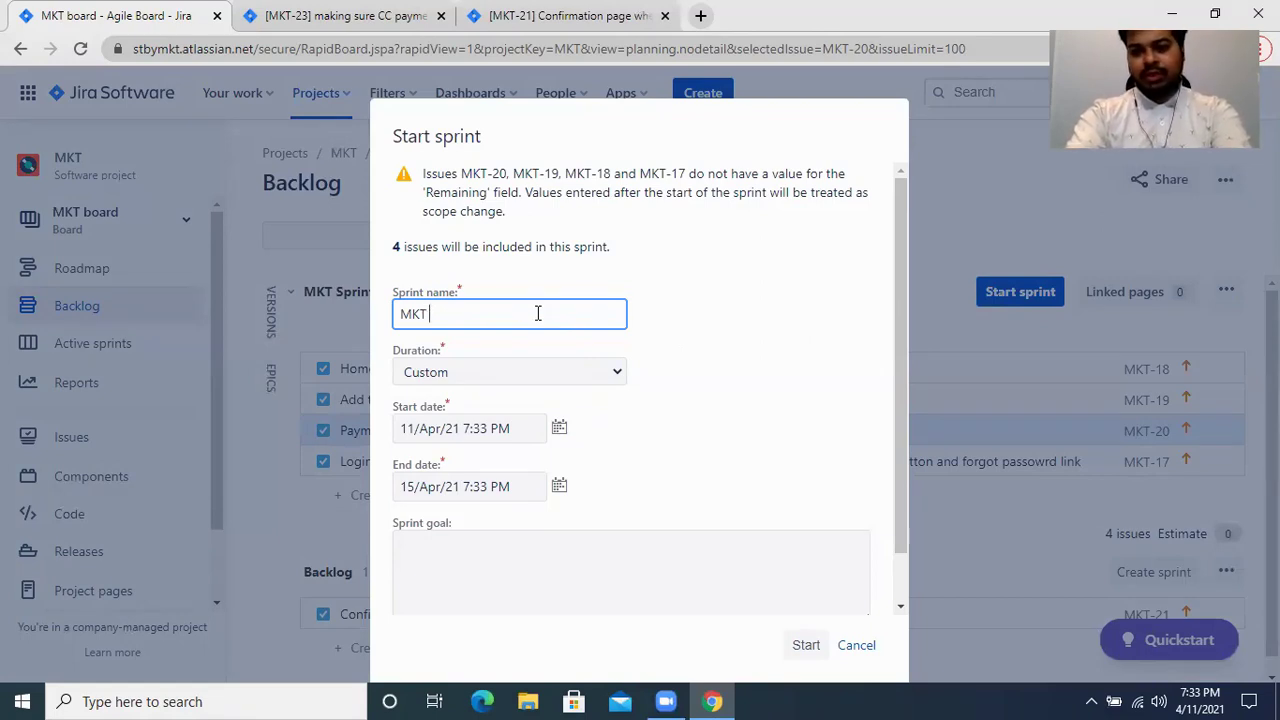
text(Payment)
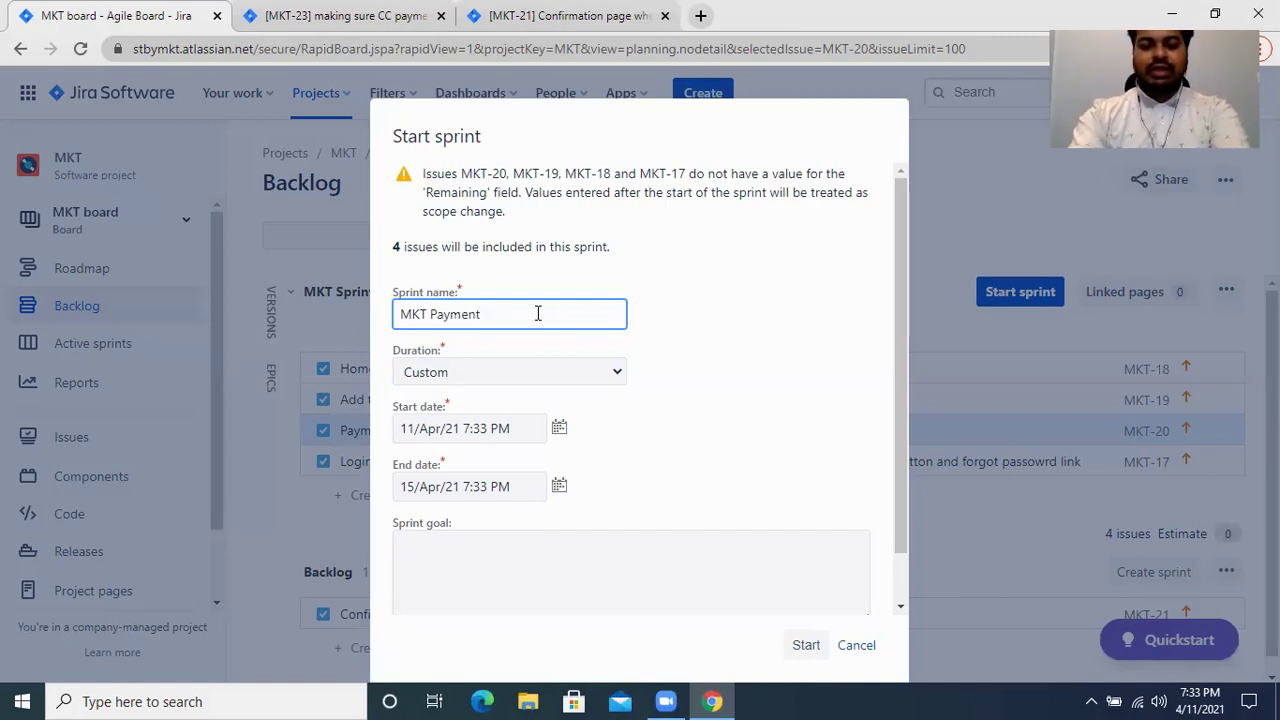
text( 2.32)
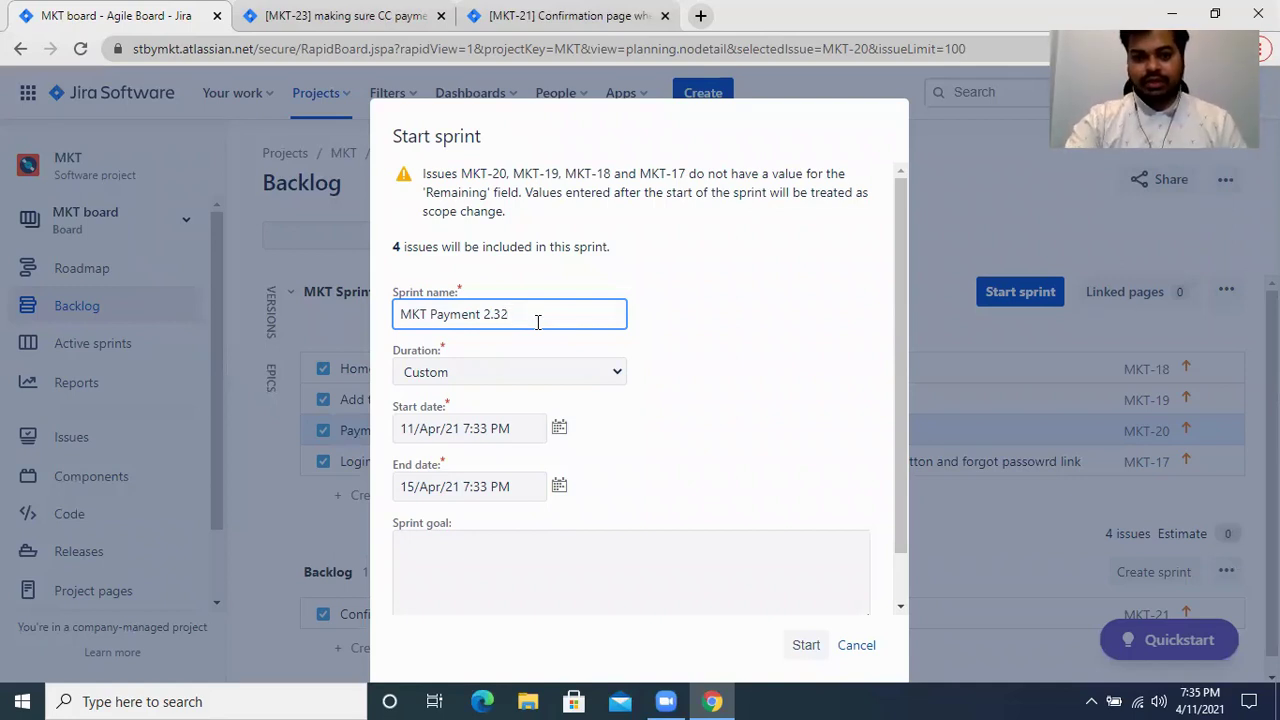
click(603, 373)
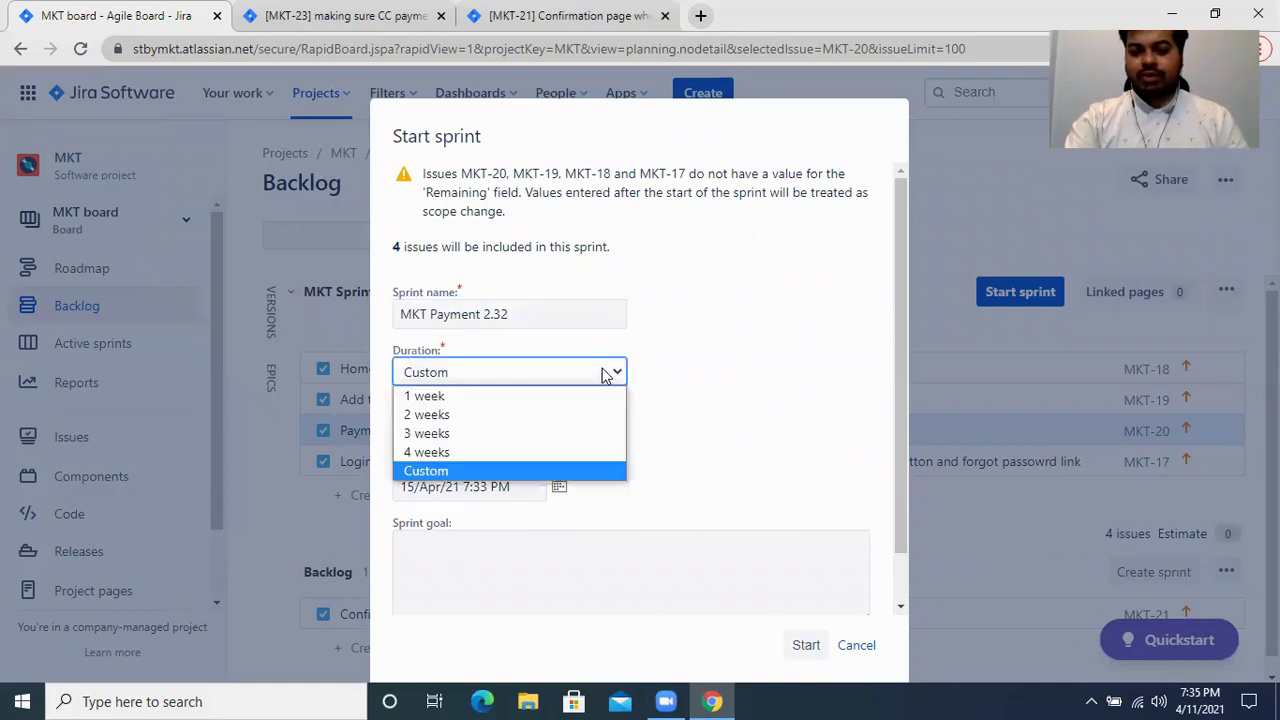
click(502, 398)
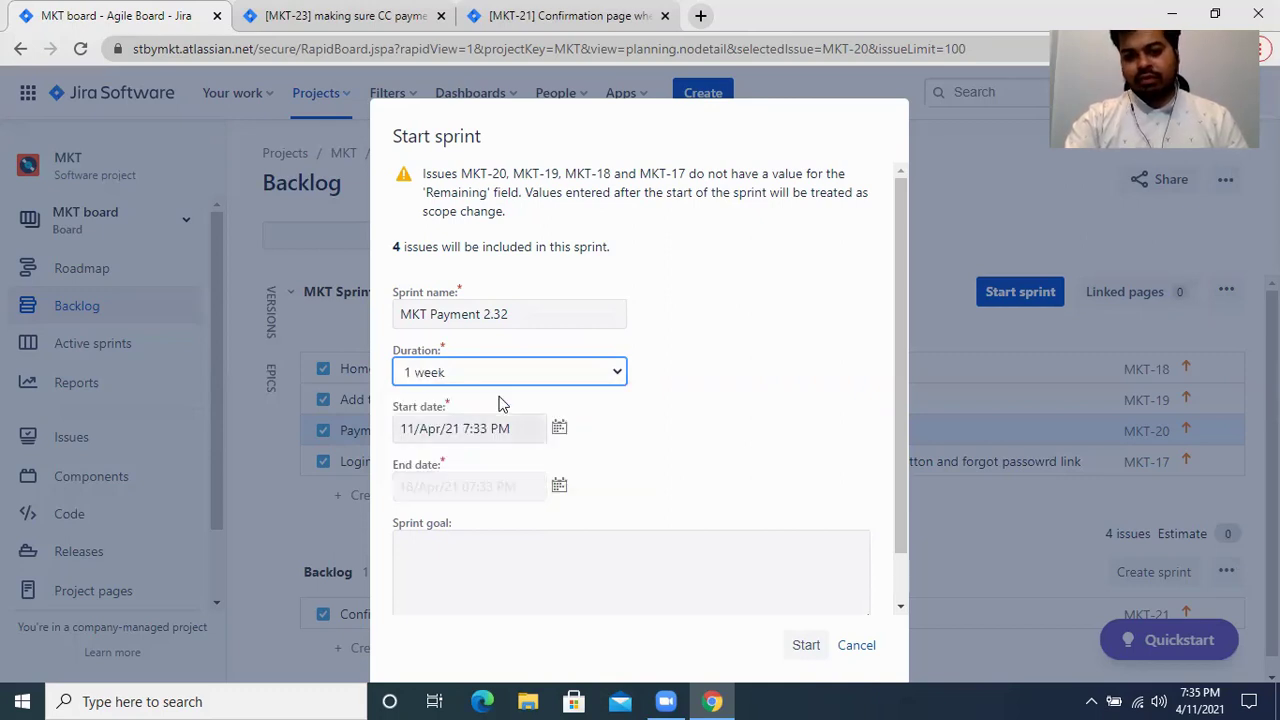
click(560, 429)
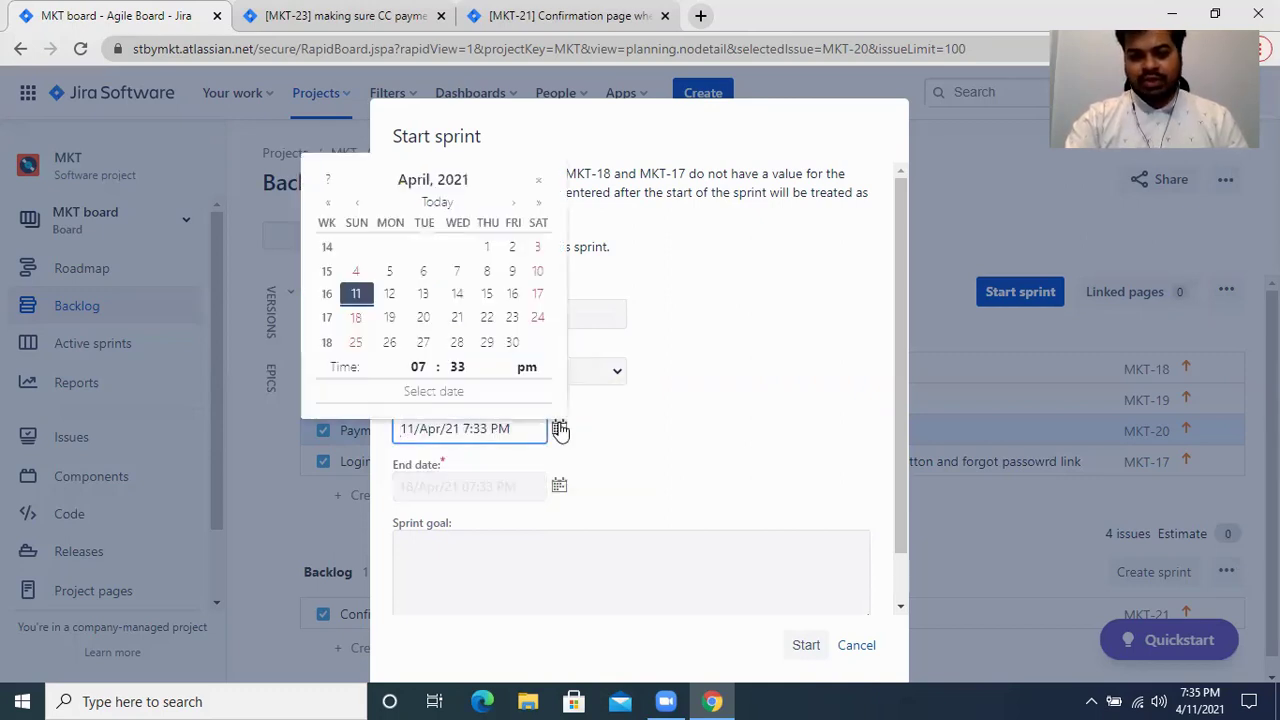
click(390, 294)
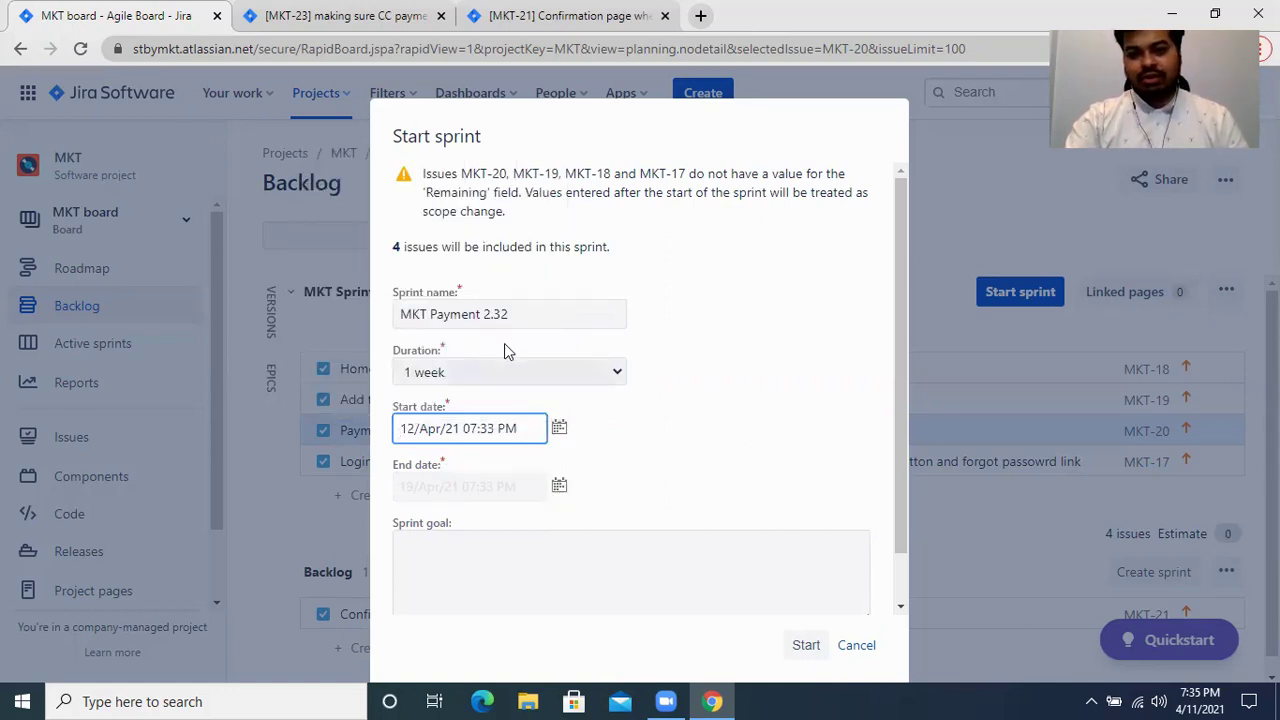
click(801, 652)
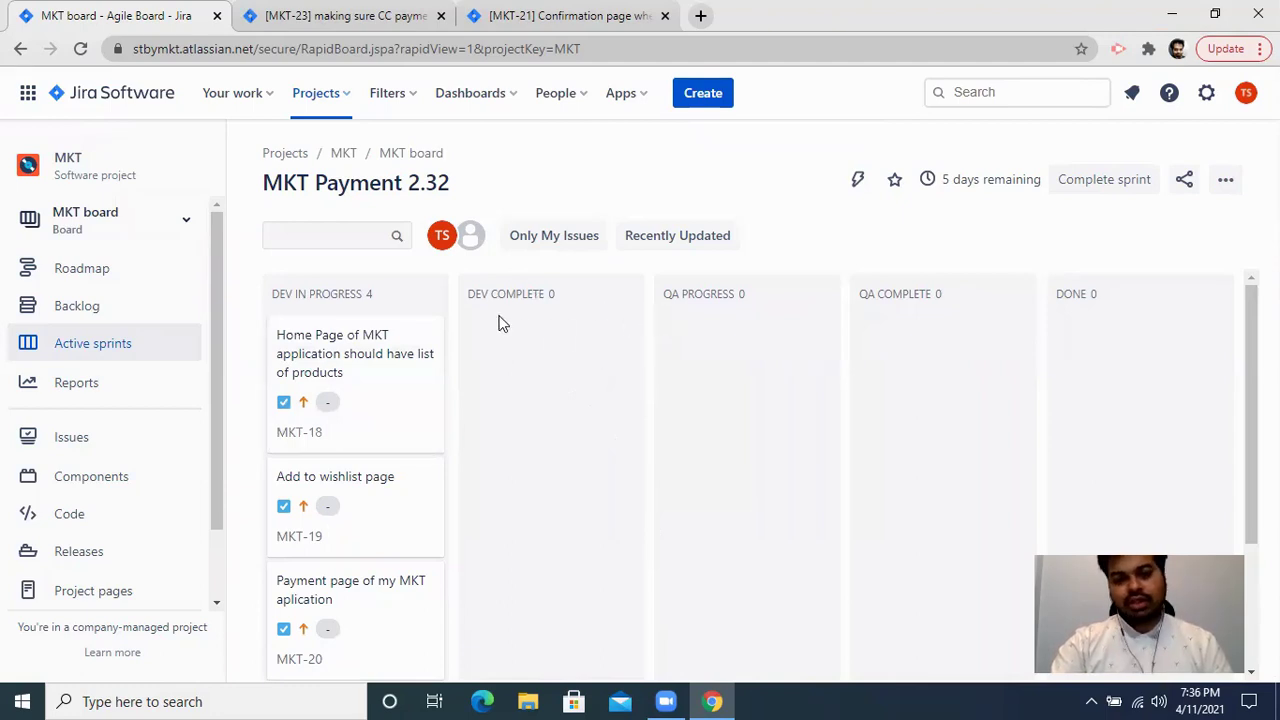
- Advance the home page issue MKT-18 through Dev Complete, QA Progress and QA Complete to the Done column
scroll(343, 543, down, 3)
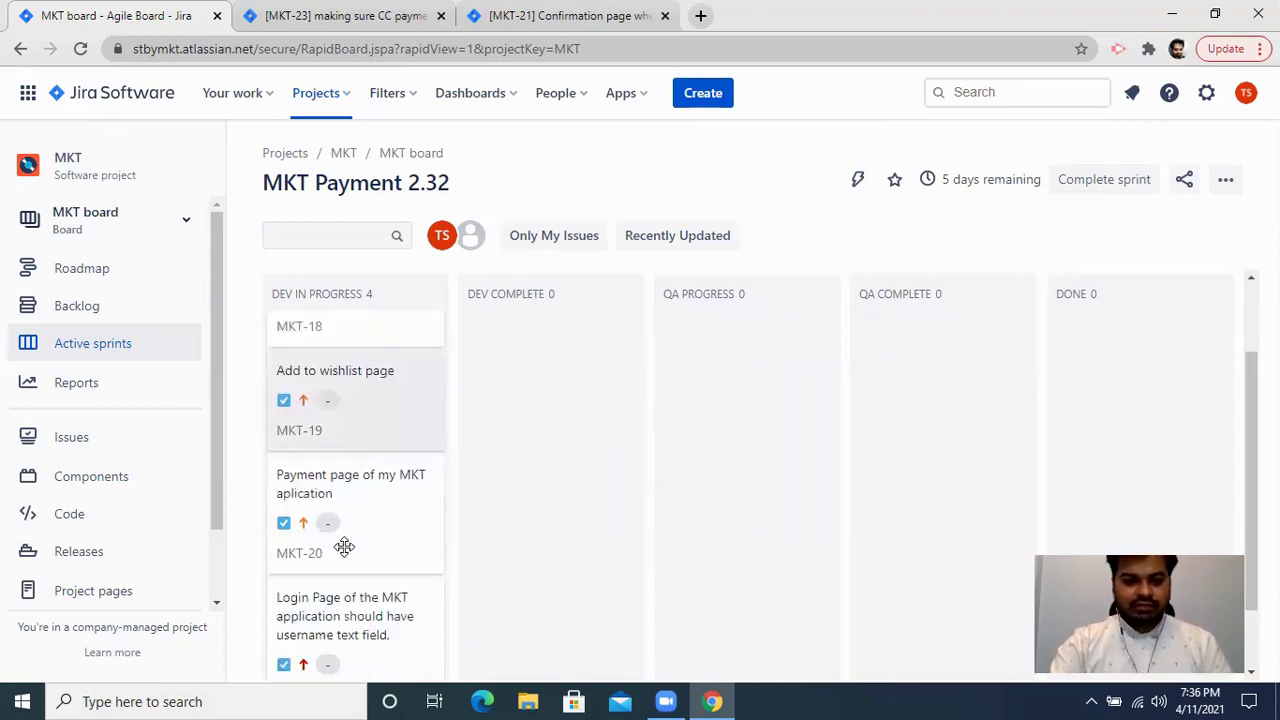
scroll(343, 543, up, 3)
scroll(343, 546, down, 3)
scroll(340, 543, up, 3)
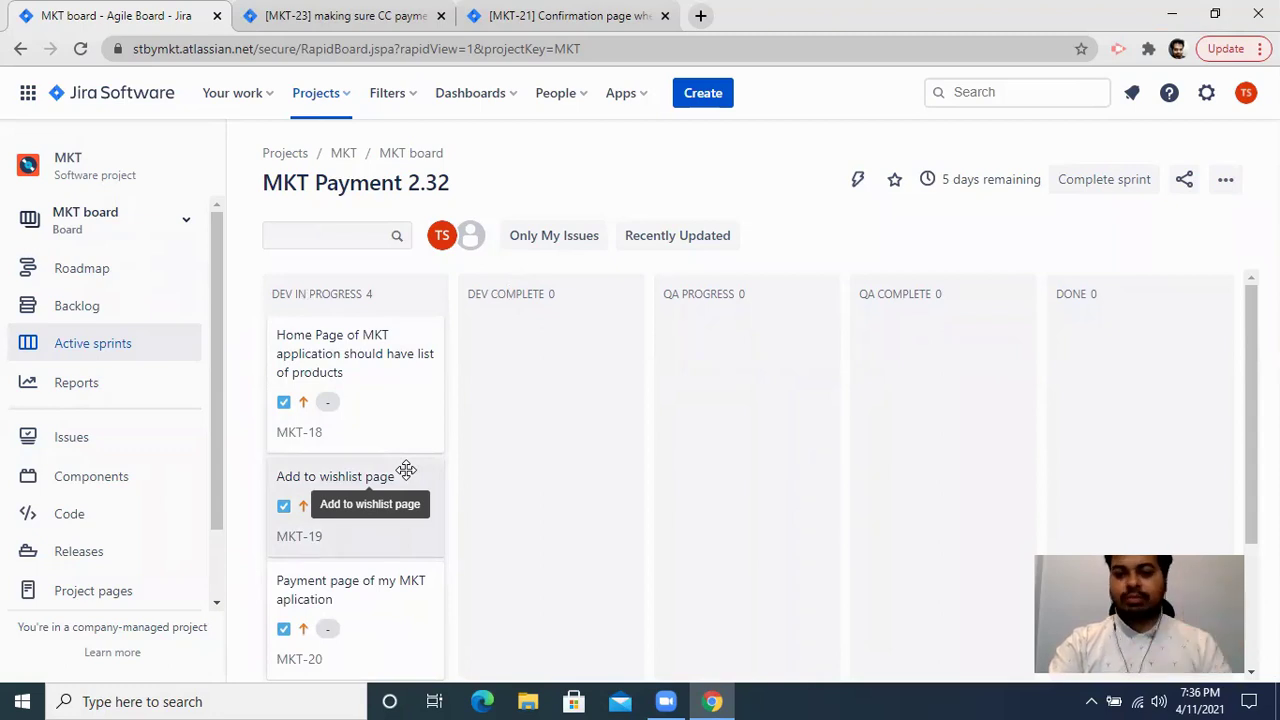
drag(366, 371, 551, 369)
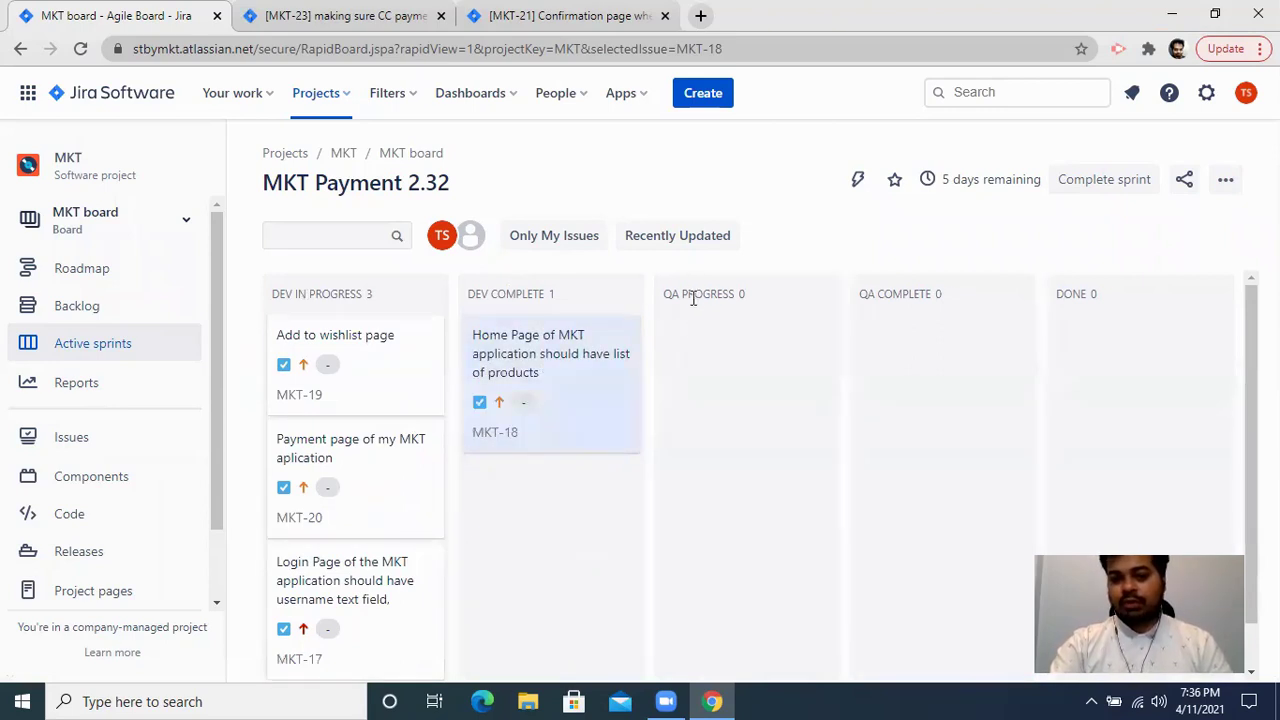
drag(560, 355, 751, 356)
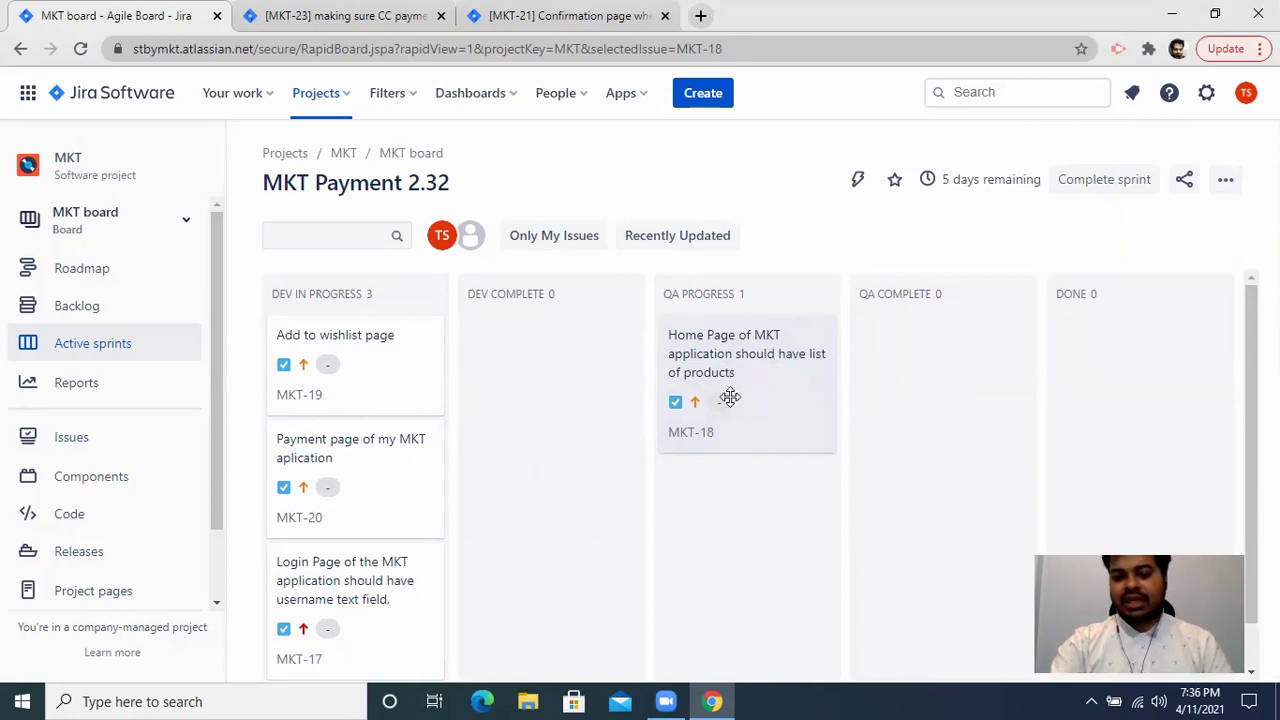
drag(760, 380, 966, 375)
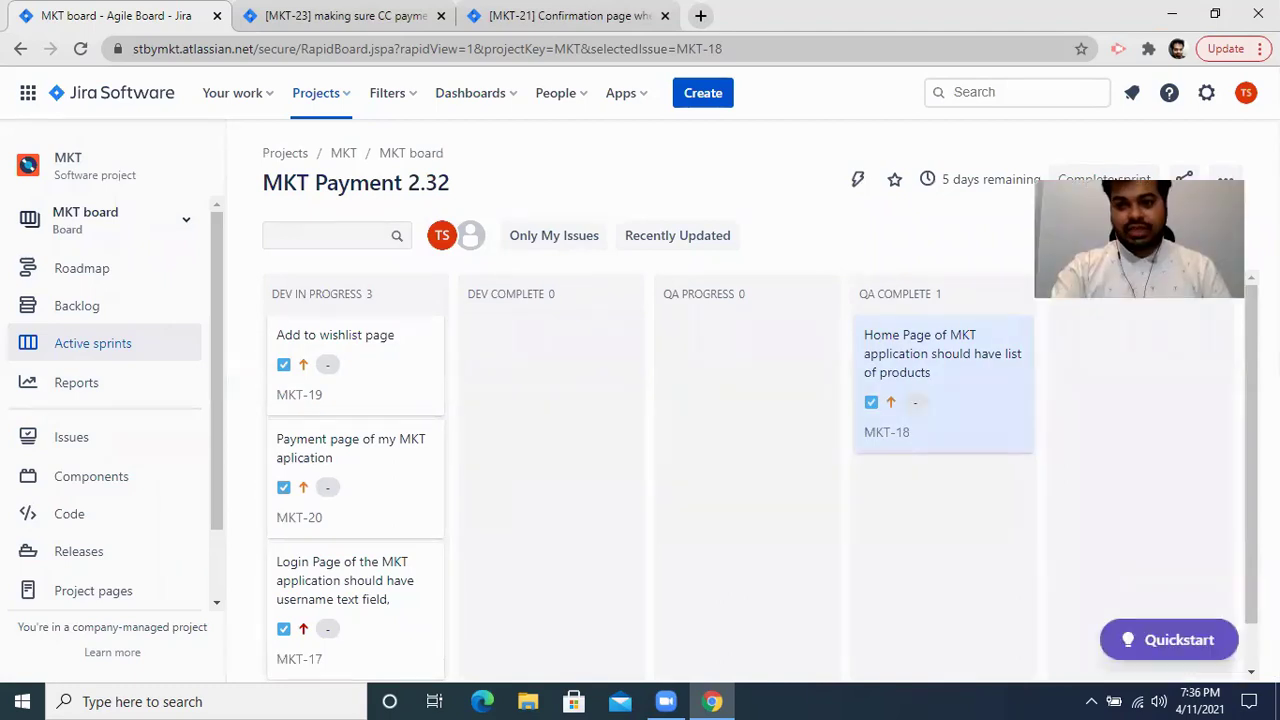
drag(929, 366, 1133, 380)
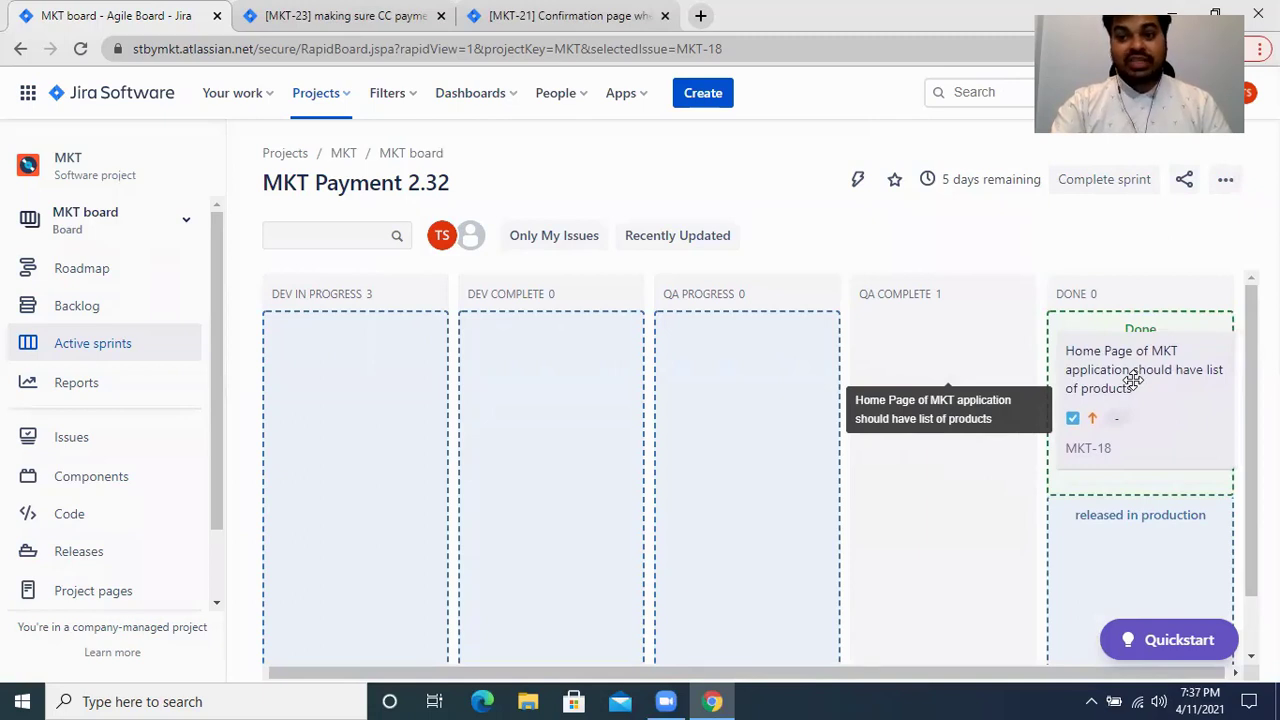
drag(1133, 380, 1124, 497)
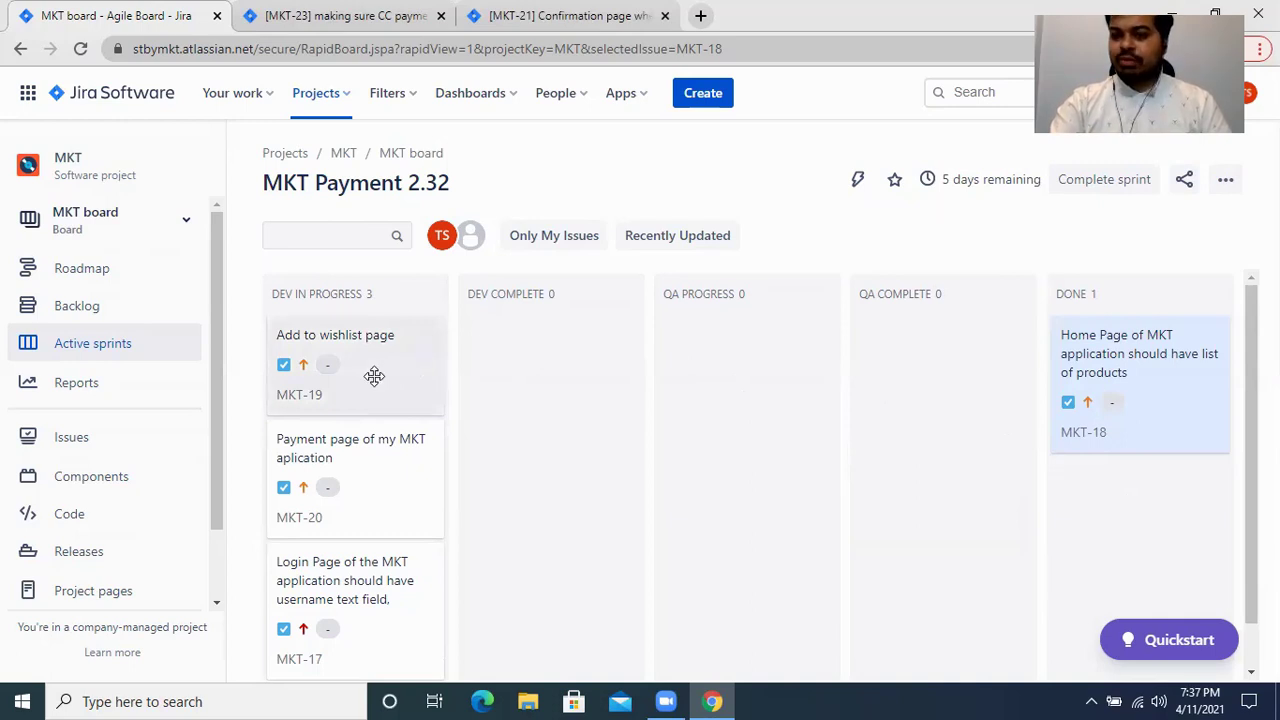
- Move the wishlist, payment and login page issues to Dev Complete, and advance the wishlist and login page issues to QA Progress
drag(374, 375, 567, 359)
drag(349, 371, 557, 367)
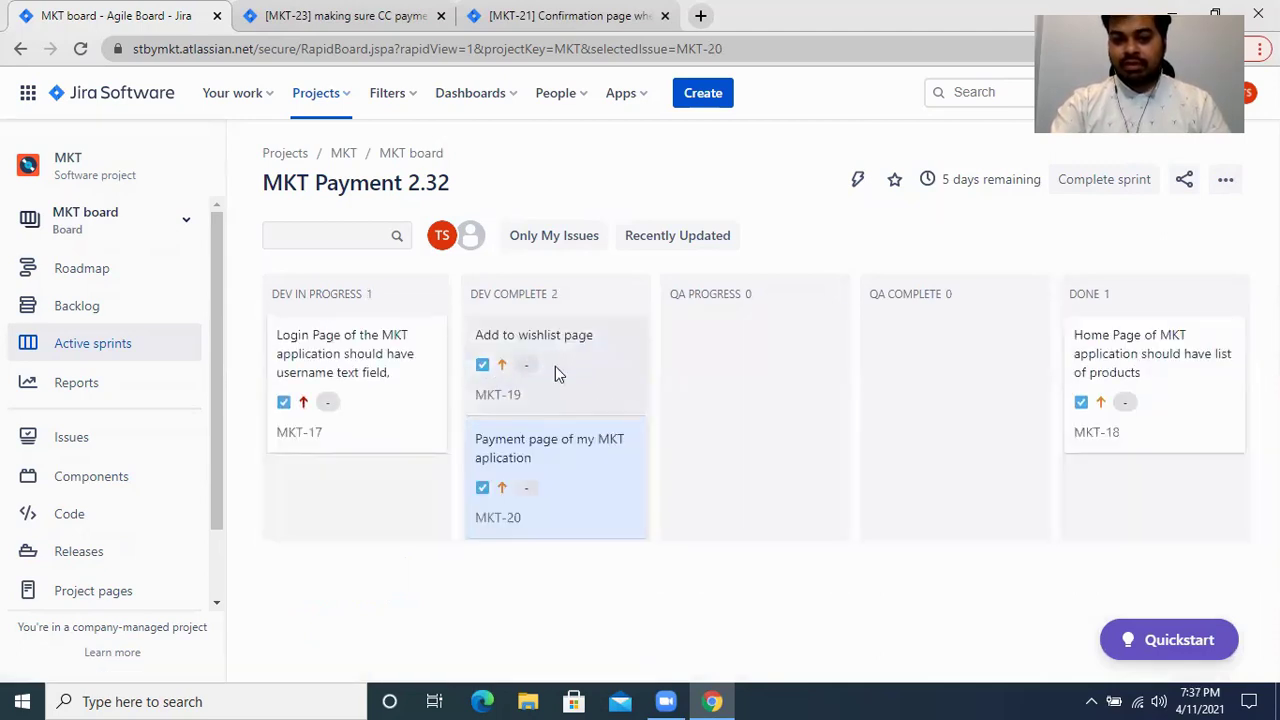
drag(364, 395, 568, 466)
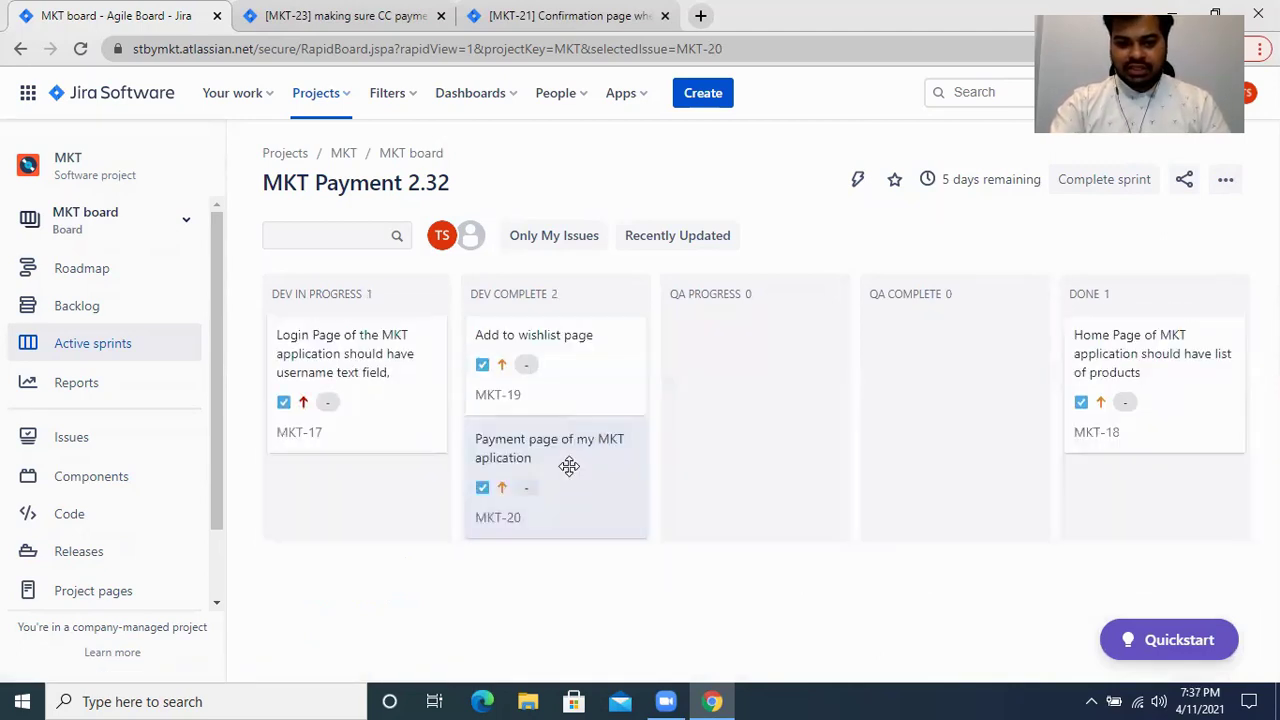
drag(350, 410, 531, 600)
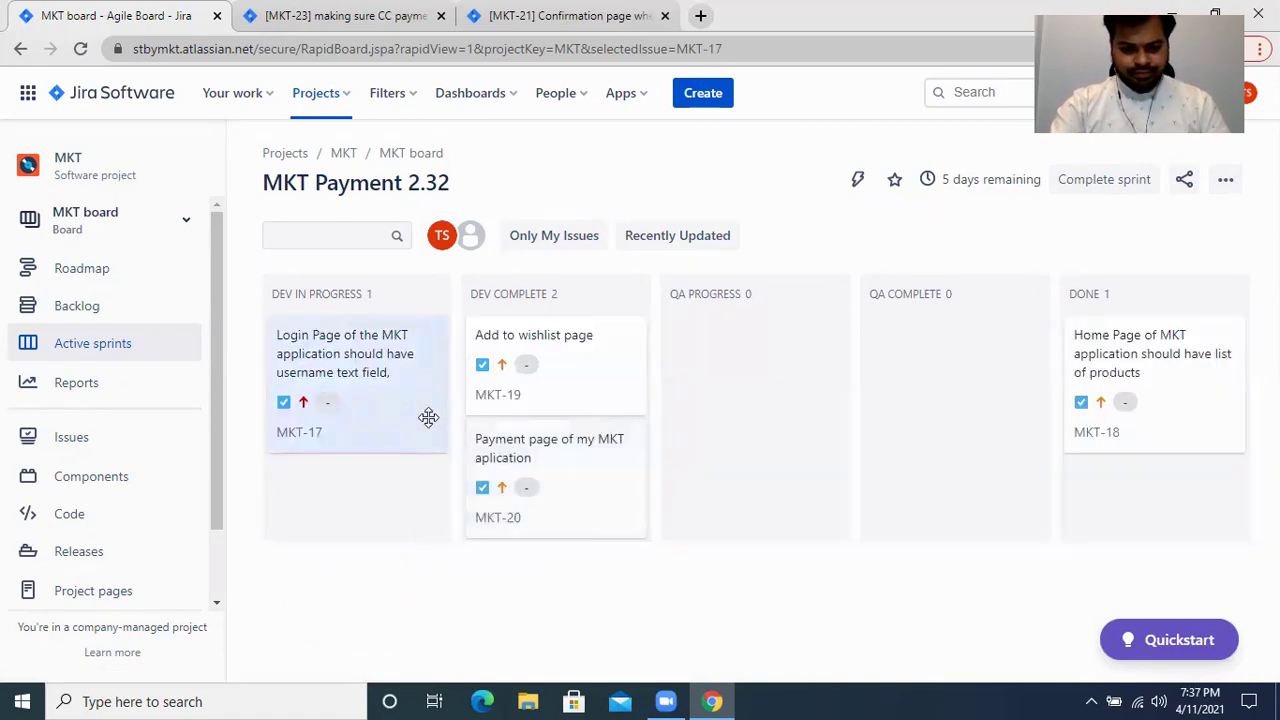
drag(397, 417, 586, 460)
drag(575, 381, 766, 369)
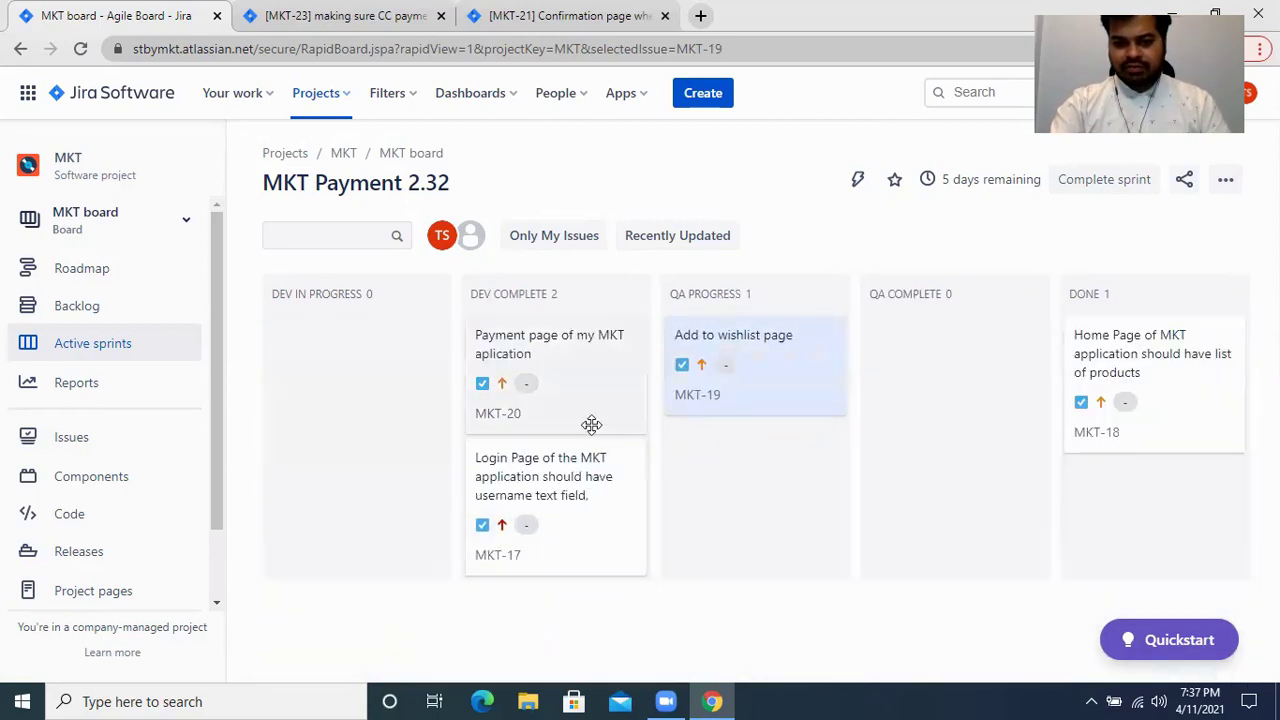
drag(509, 480, 752, 458)
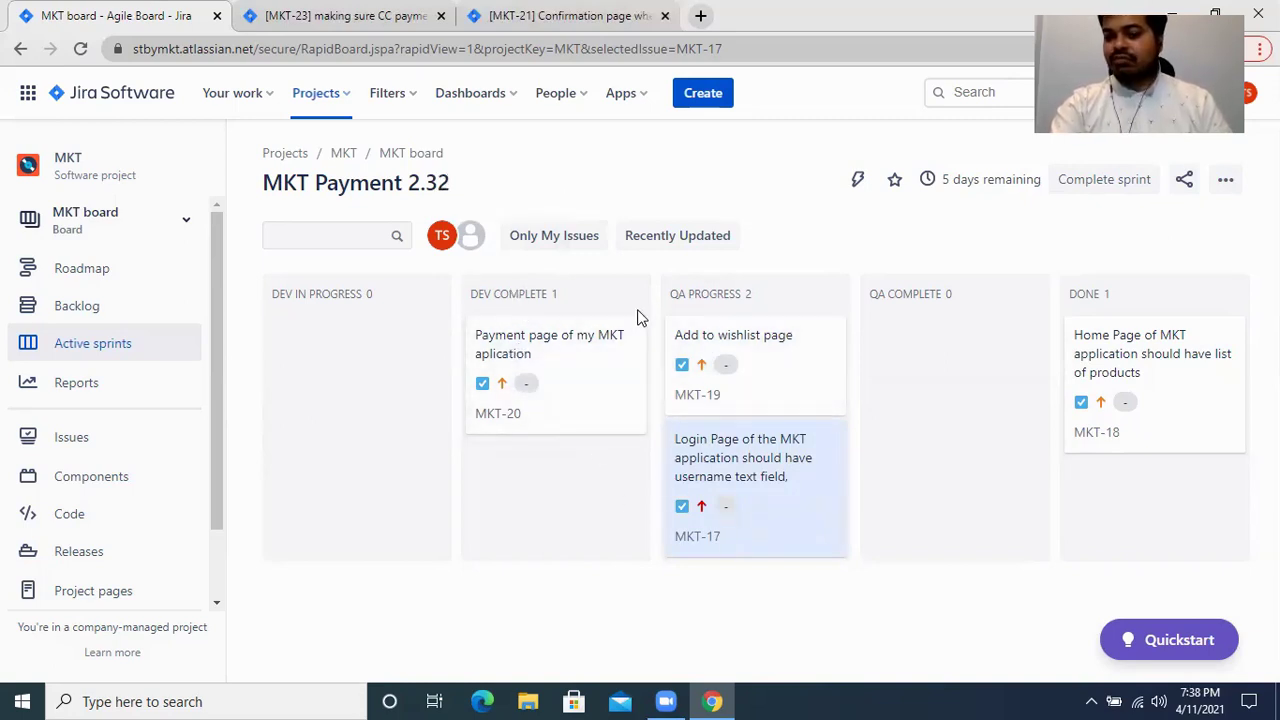
- Complete the MKT Payment 2.32 sprint, moving its incomplete issues to a new sprint
click(1121, 179)
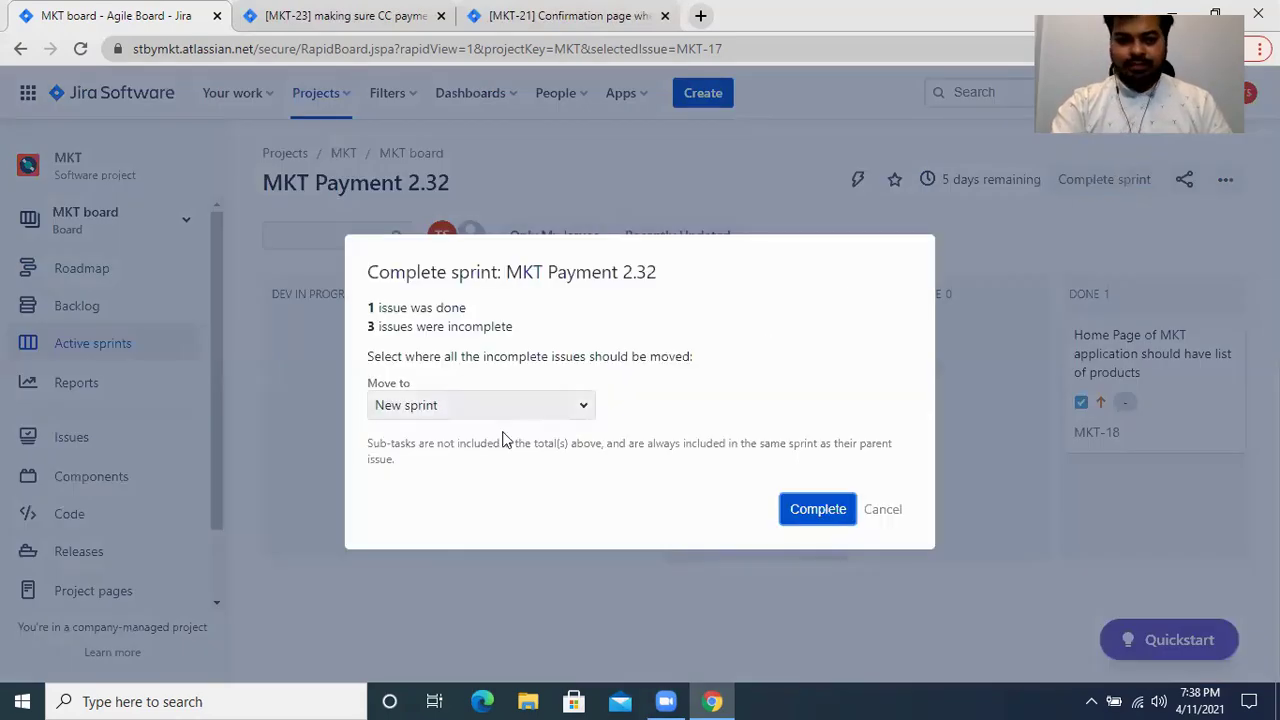
triple_click(390, 309)
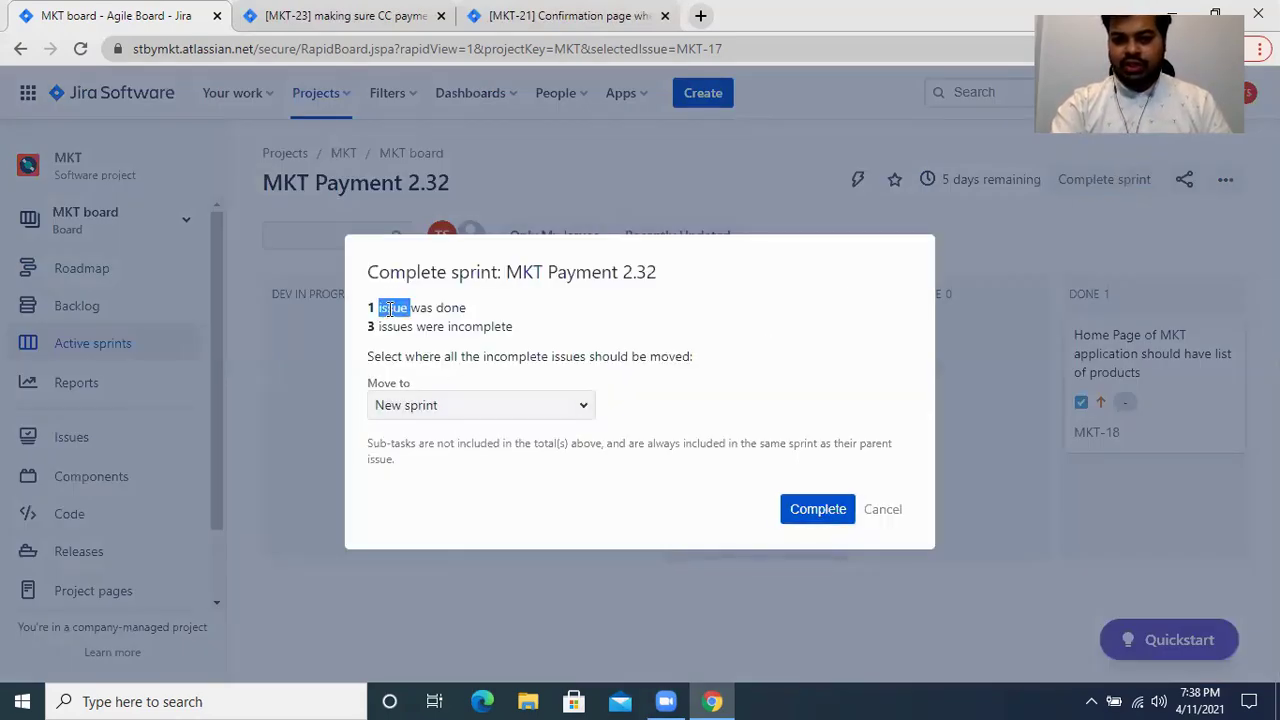
triple_click(410, 328)
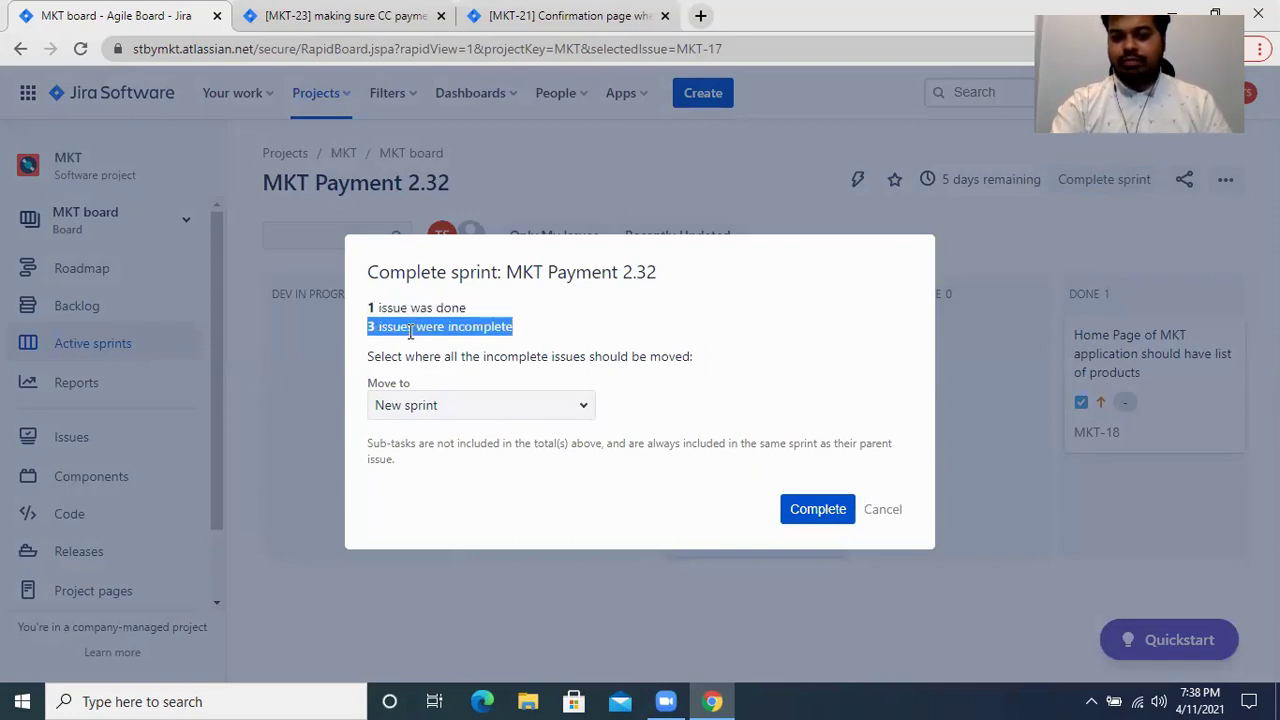
click(455, 408)
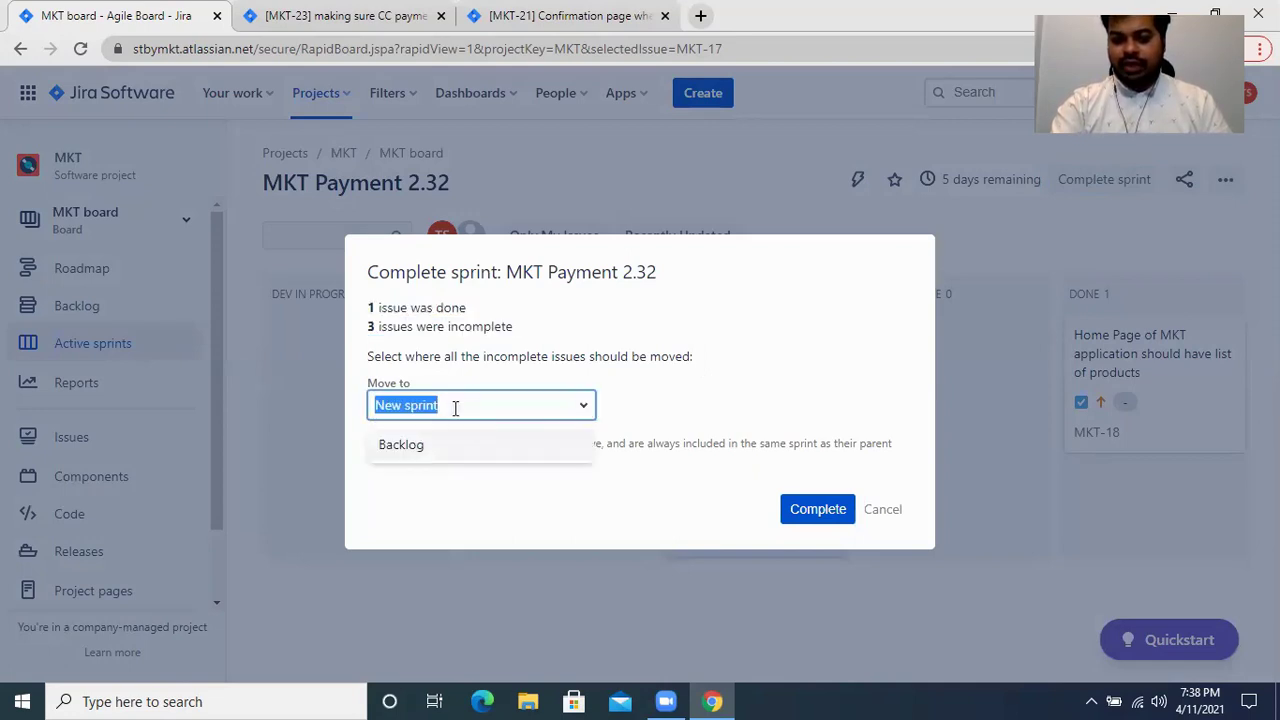
click(513, 405)
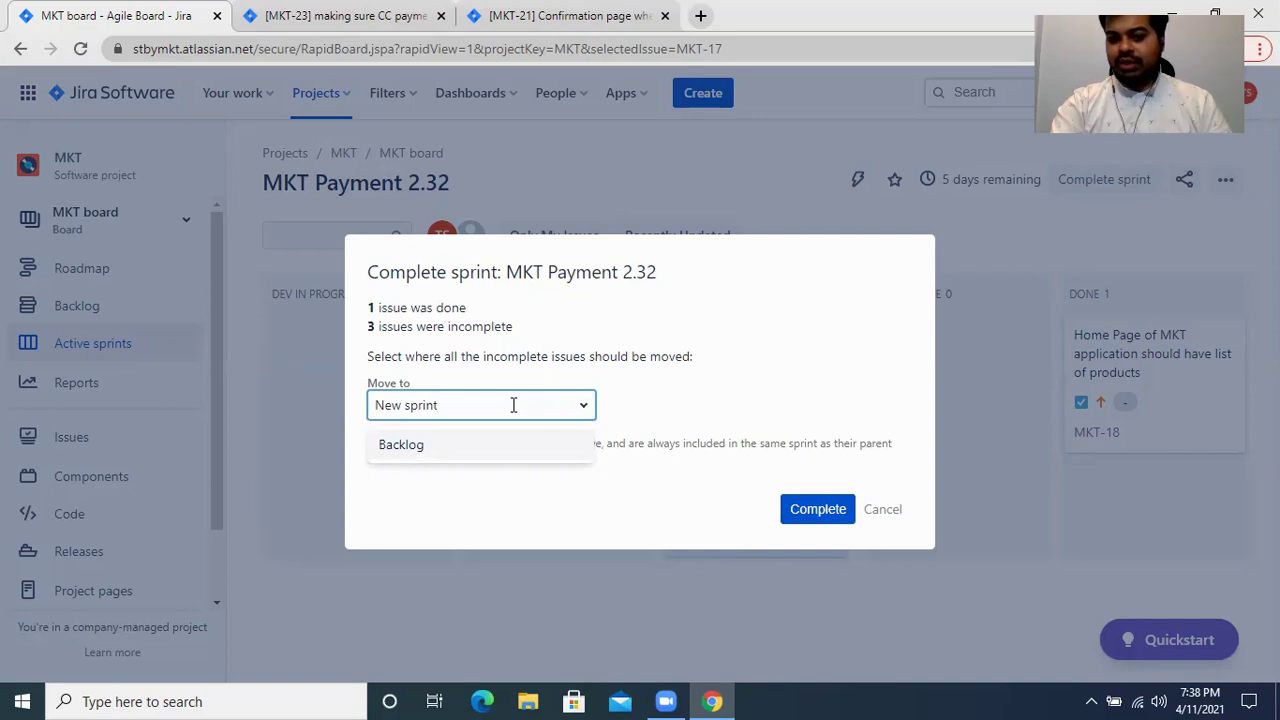
click(580, 407)
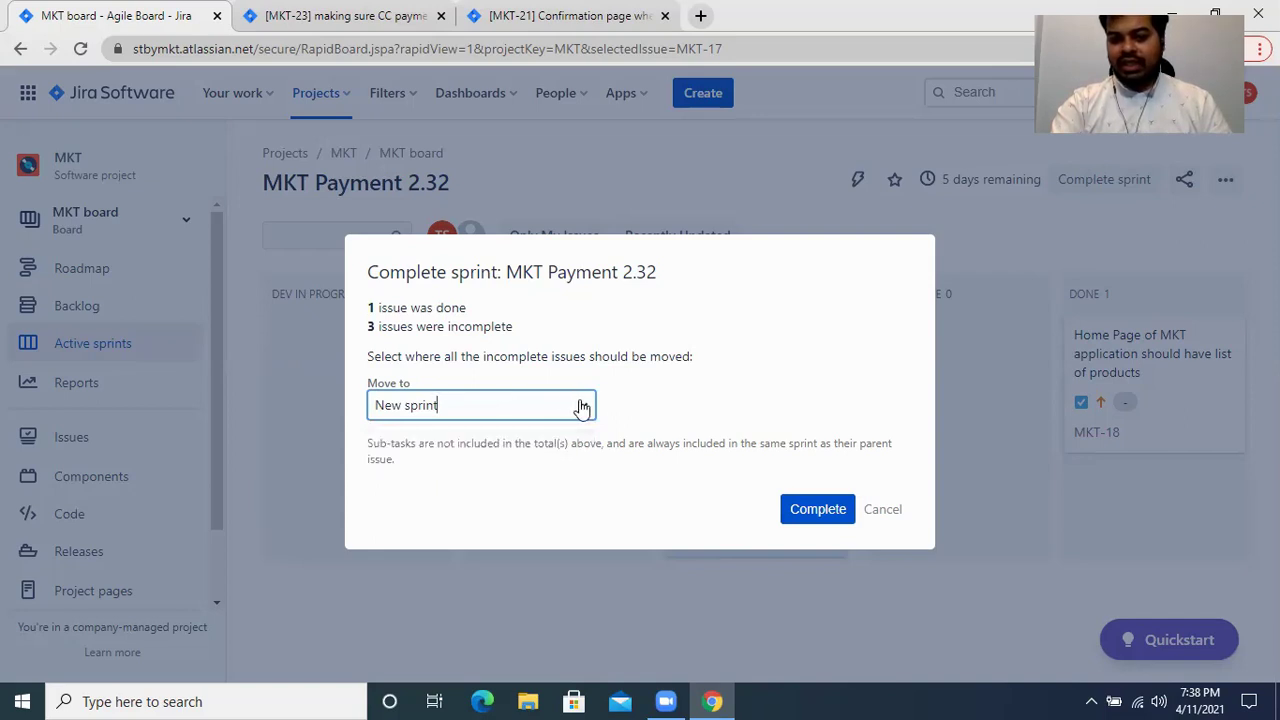
click(580, 407)
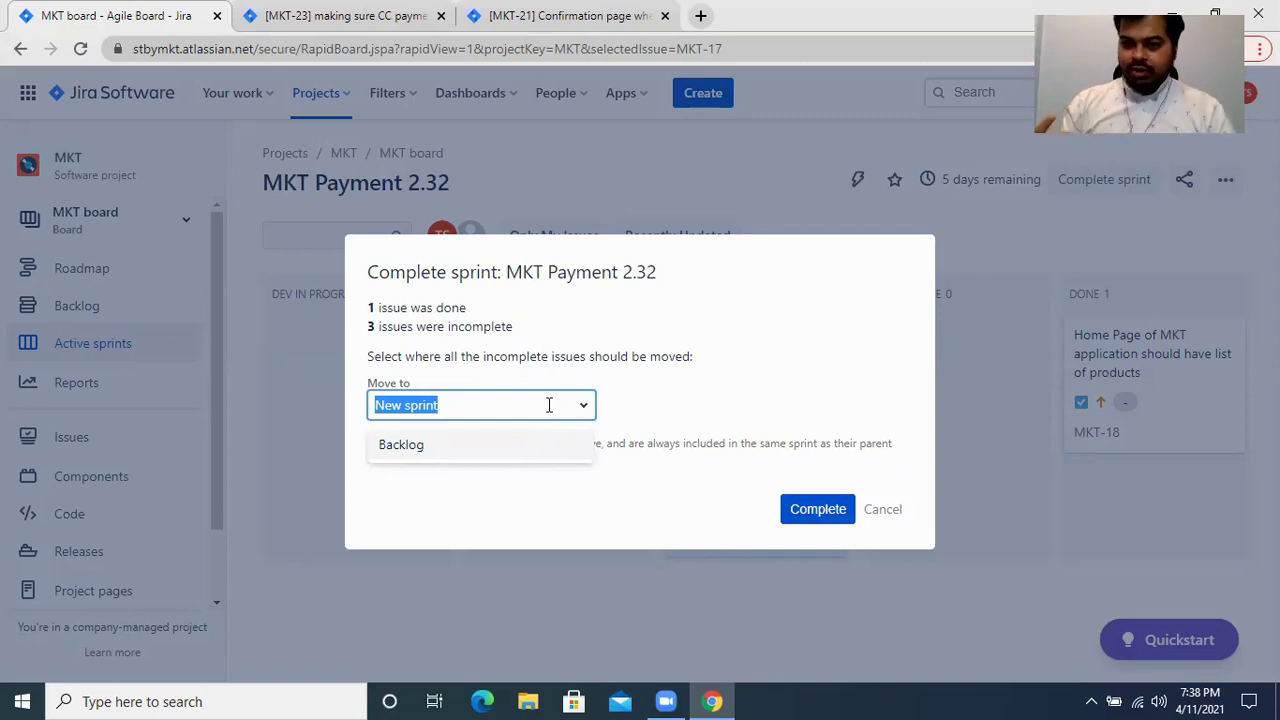
click(549, 404)
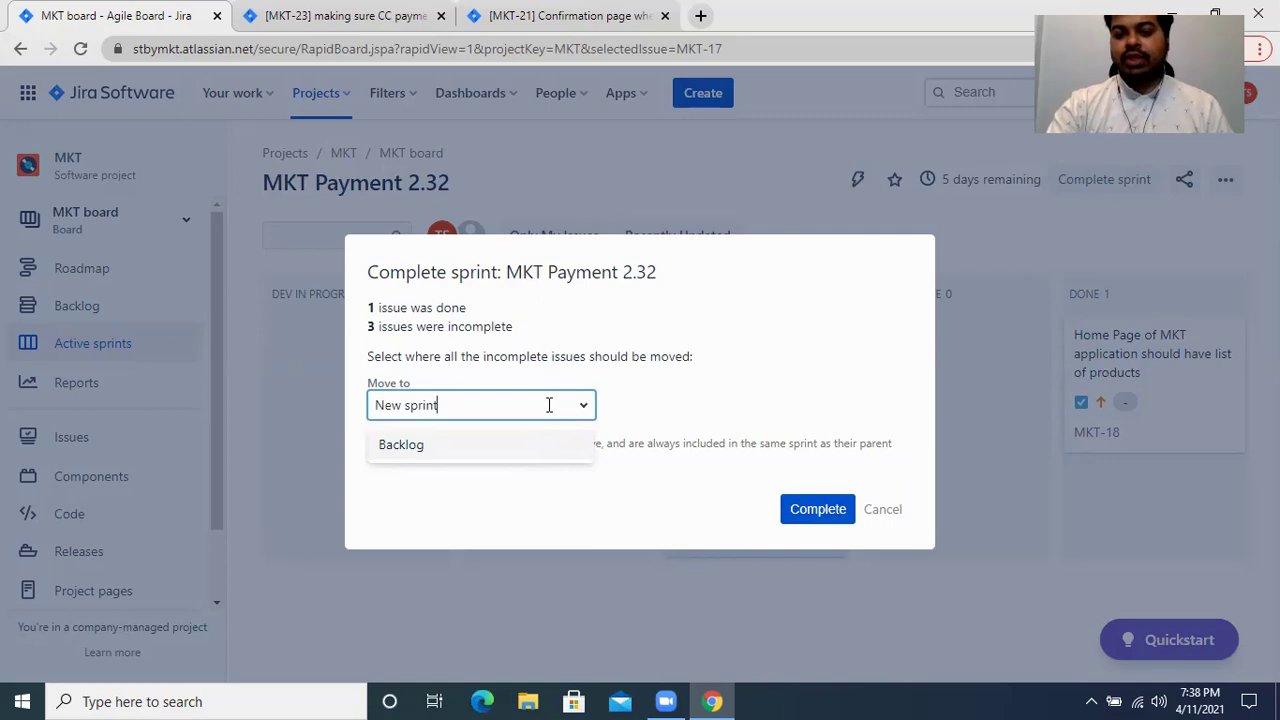
click(818, 509)
- Review the status report in the closed sprint's report, and check the active sprints board
scroll(818, 508, down, 10)
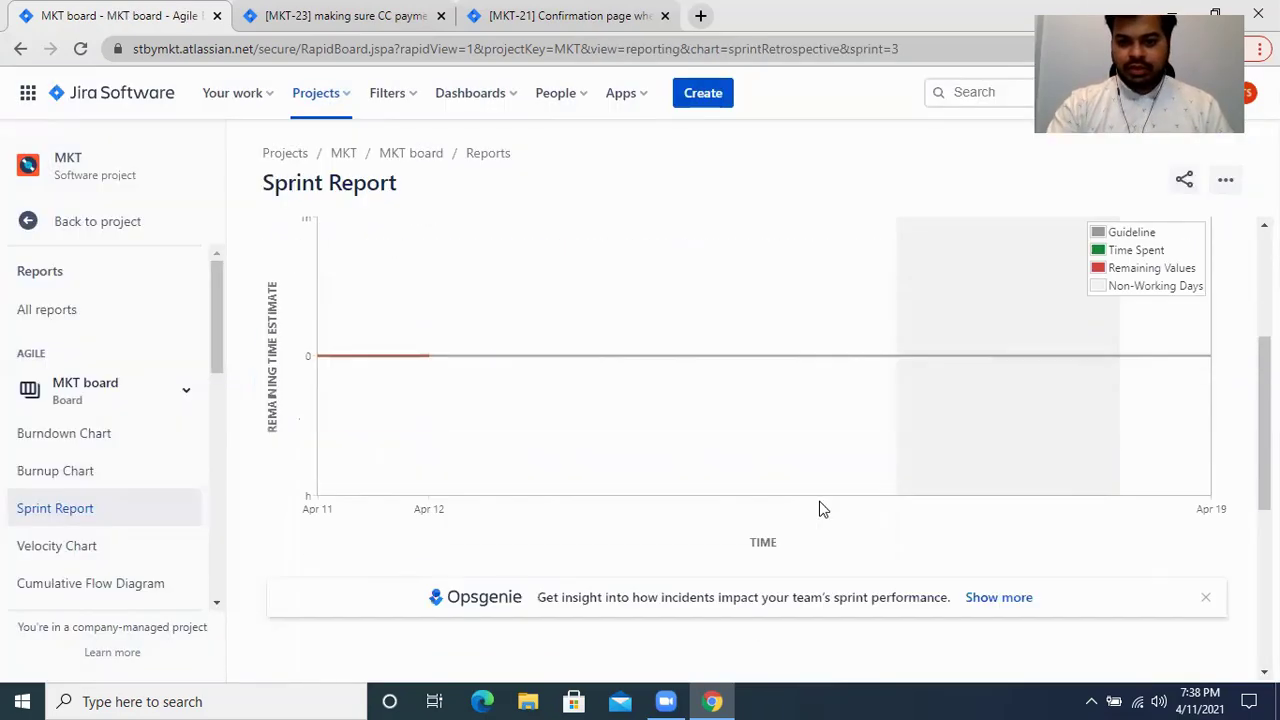
right_click(818, 505)
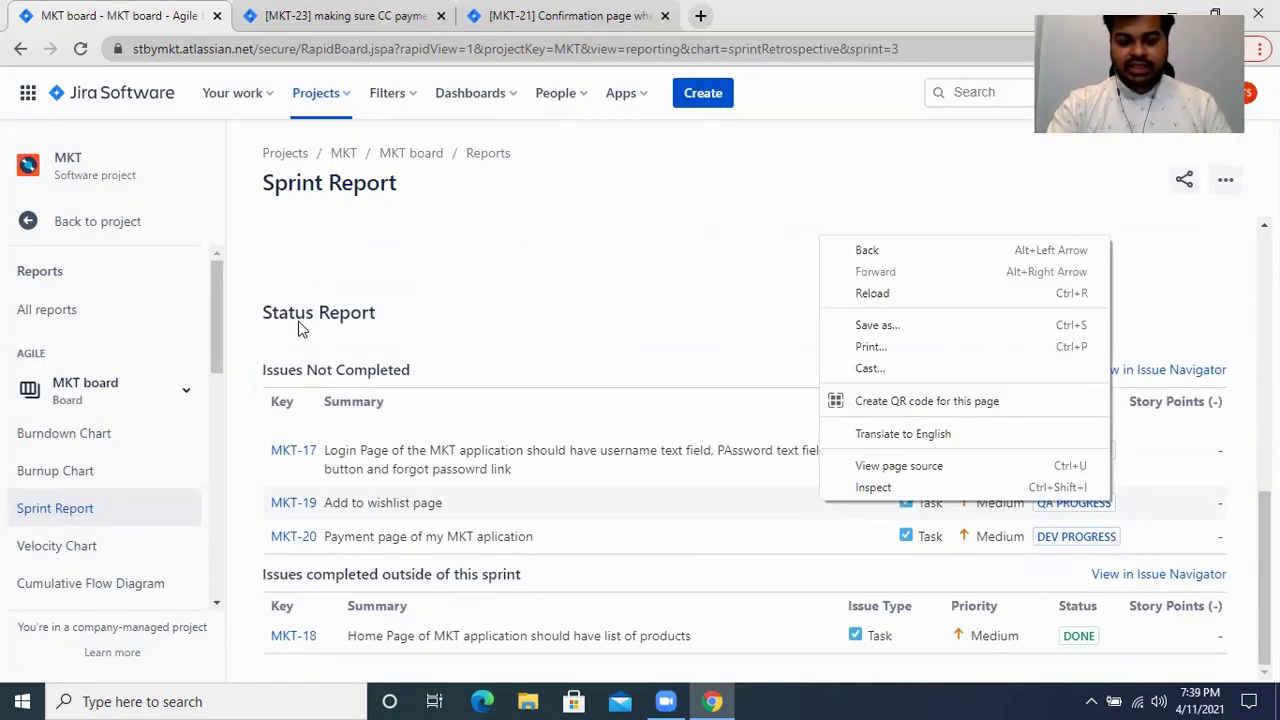
click(507, 306)
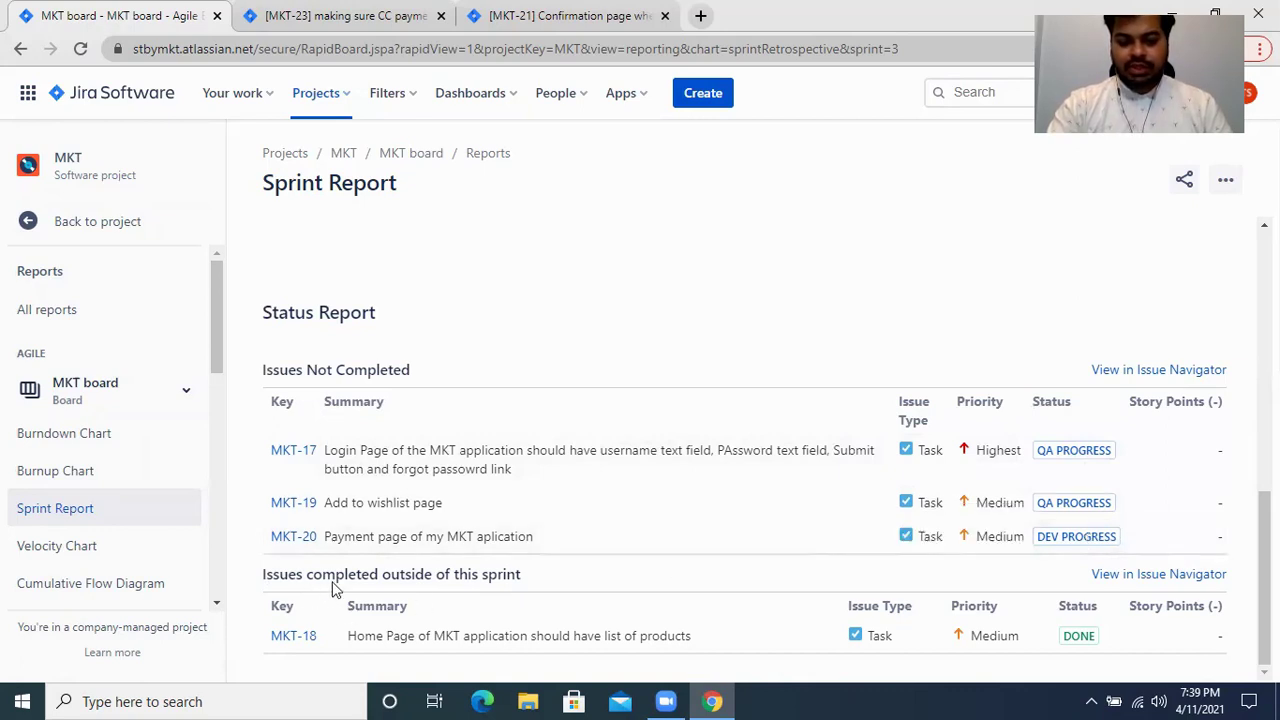
triple_click(399, 577)
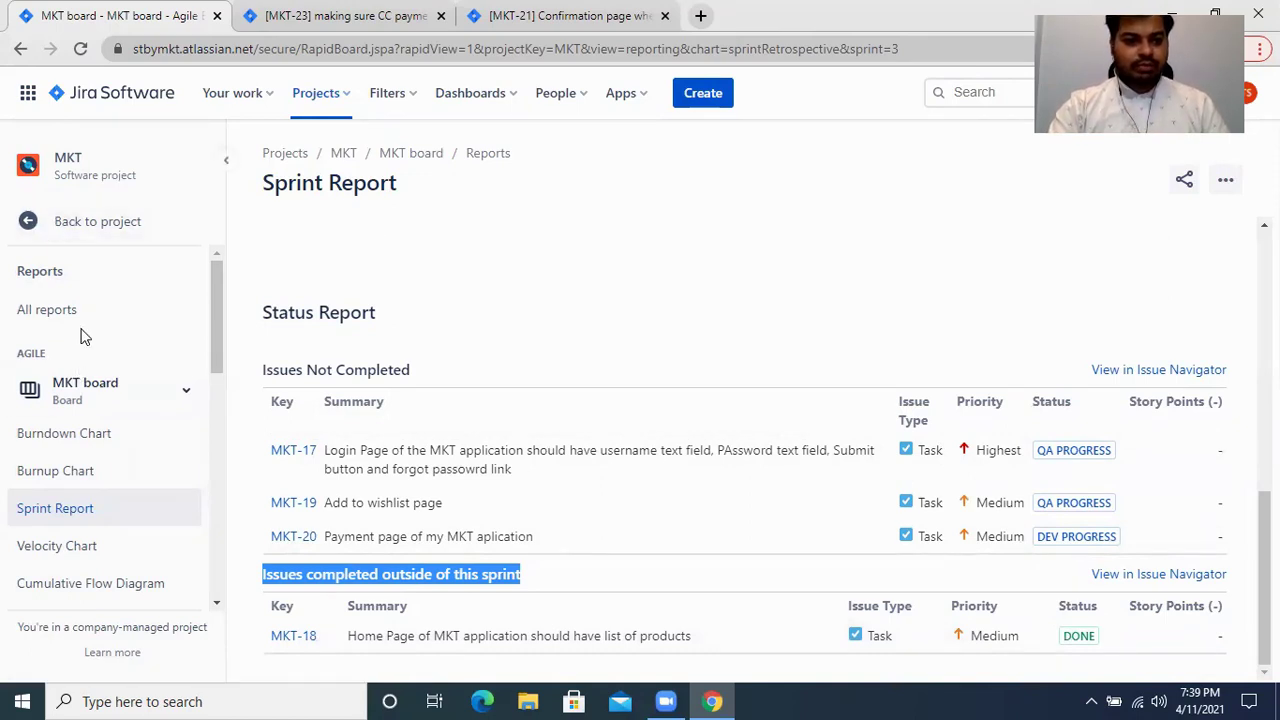
click(63, 226)
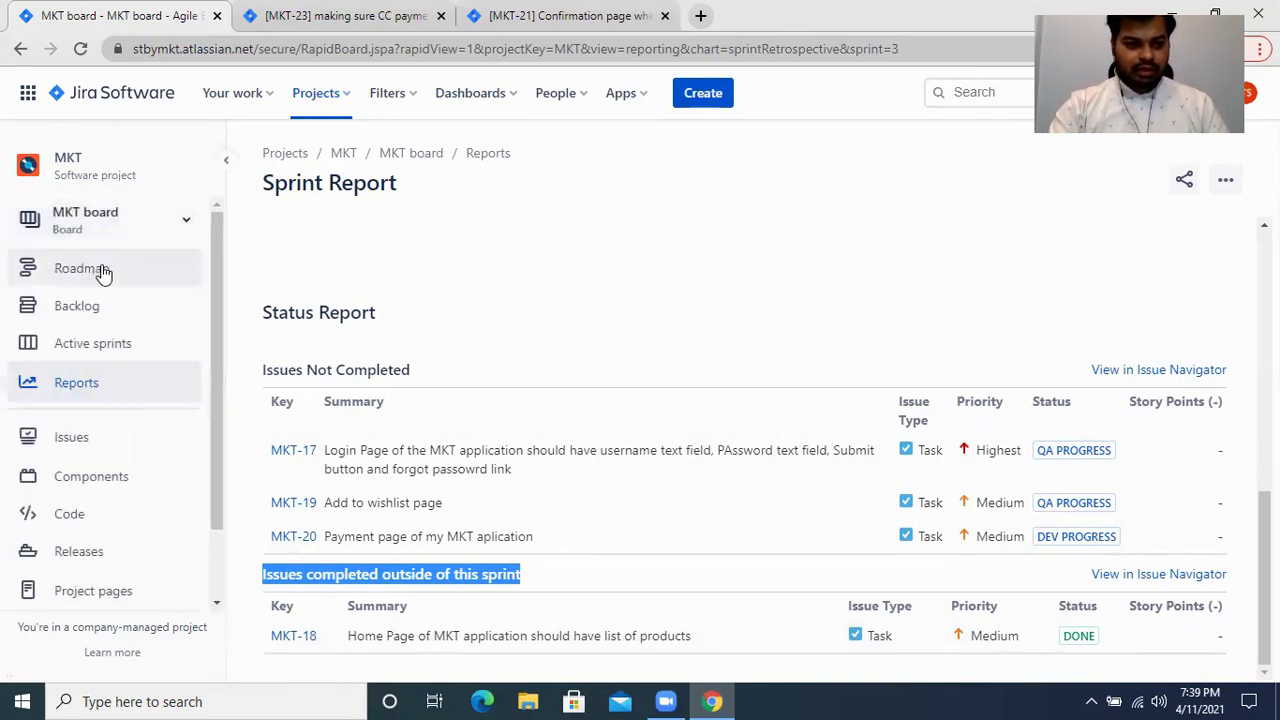
click(103, 343)
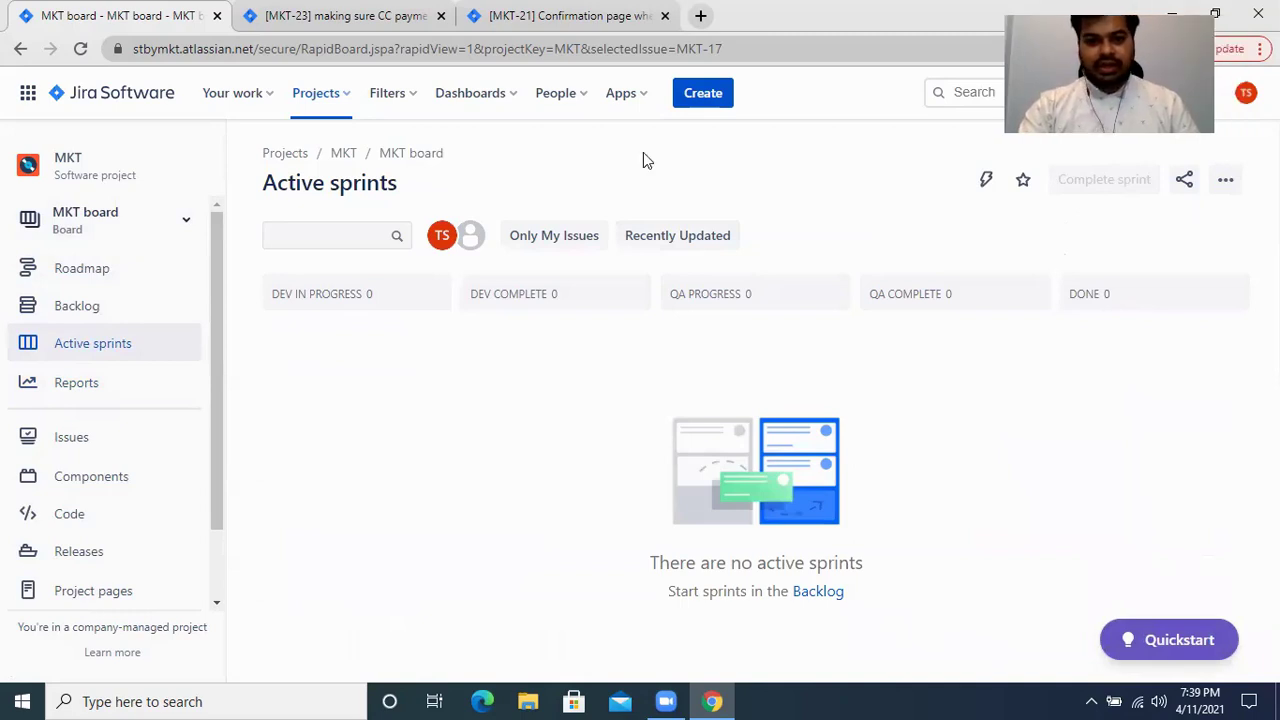
- Add the confirmation page issue MKT-21 from the backlog to sprint MKT Payment 2.33, and start that sprint with a duration of 1 week
click(115, 306)
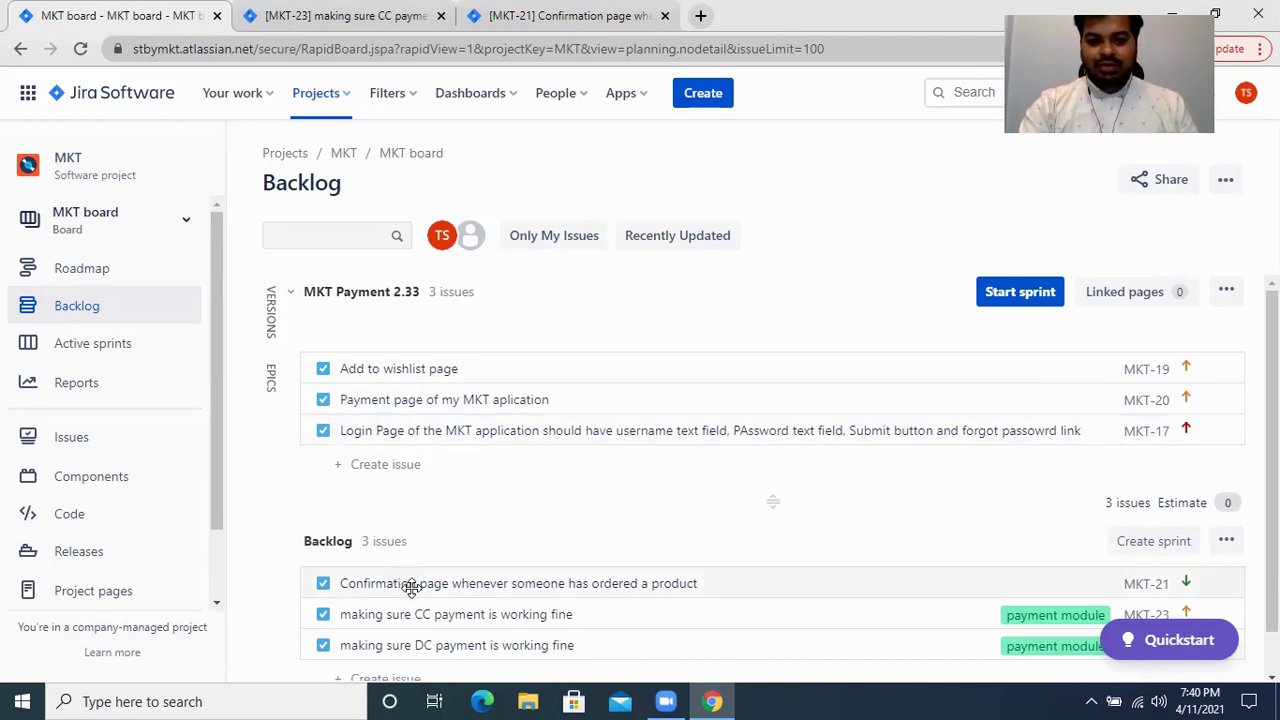
drag(411, 588, 425, 437)
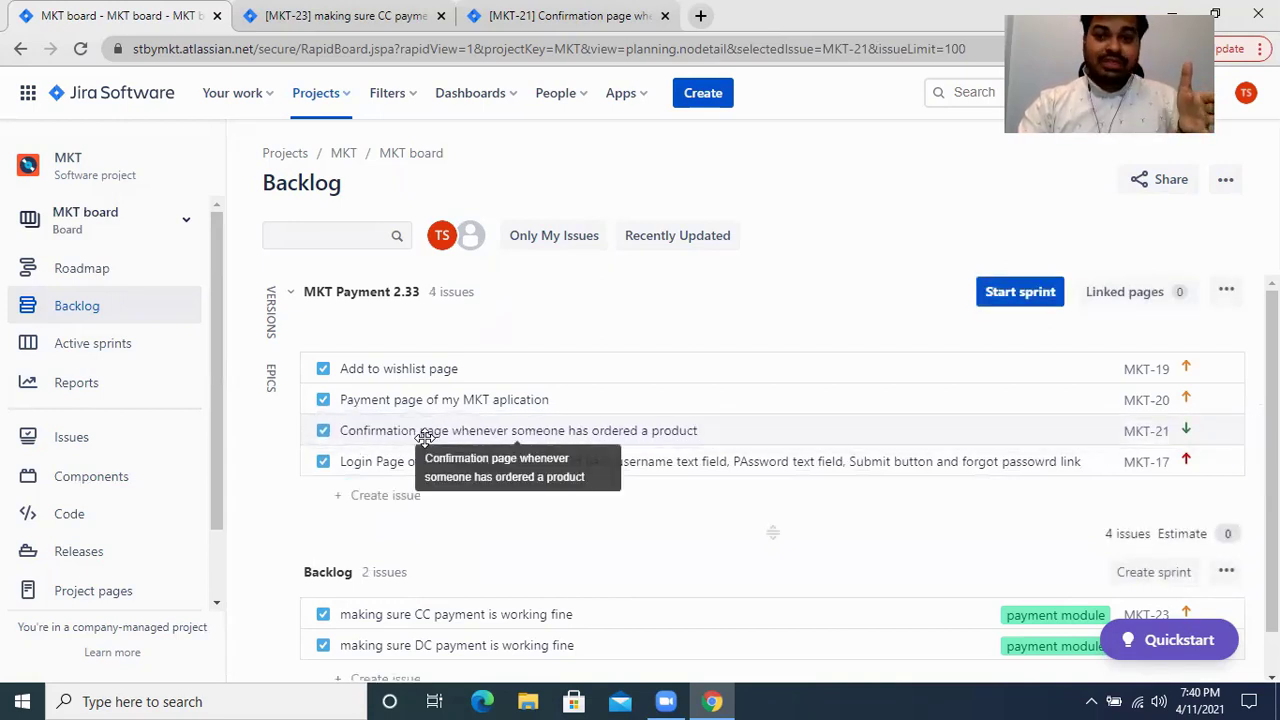
click(1028, 292)
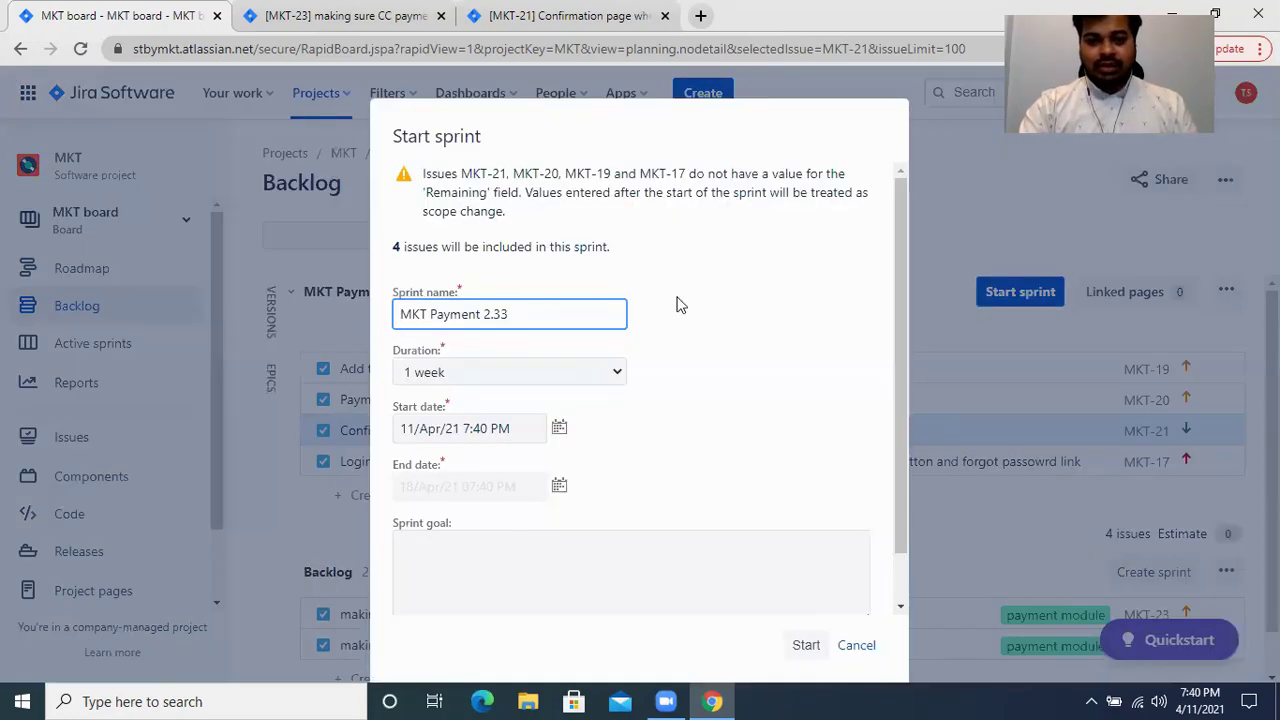
click(806, 646)
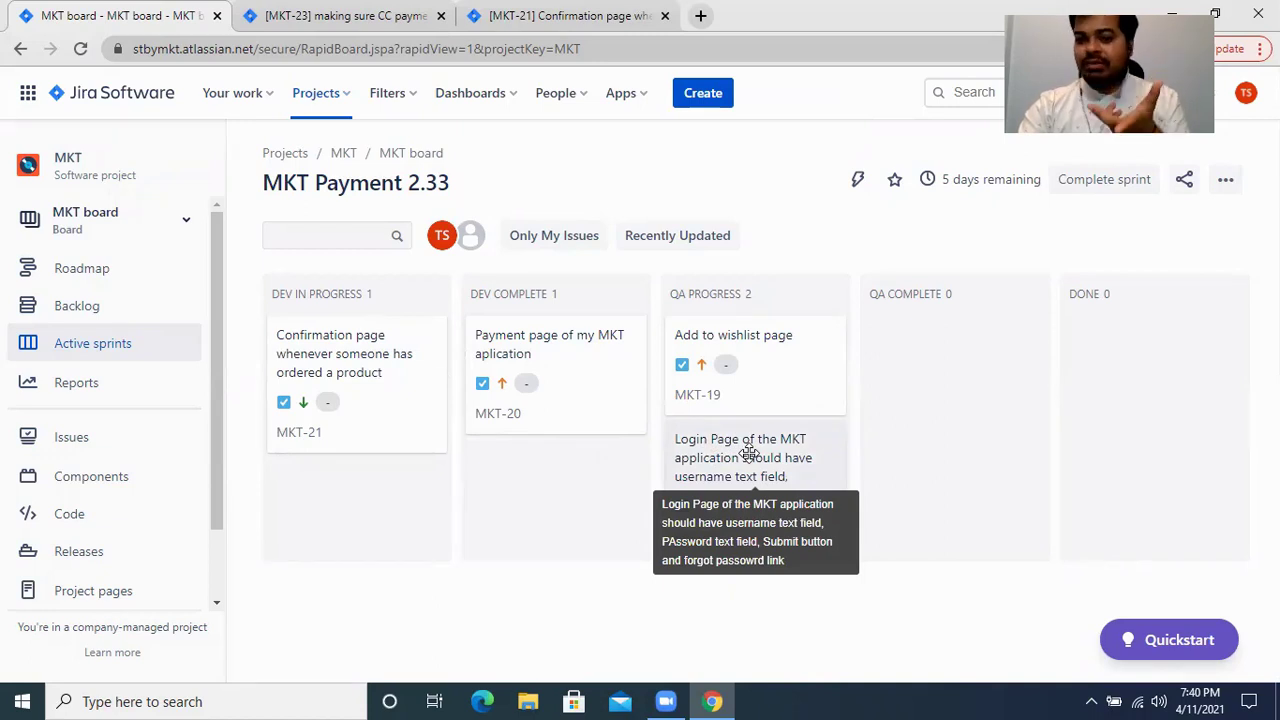
- Examine the issue cards in the active sprint and view the details of the wishlist page issue MKT-19
click(557, 400)
click(347, 397)
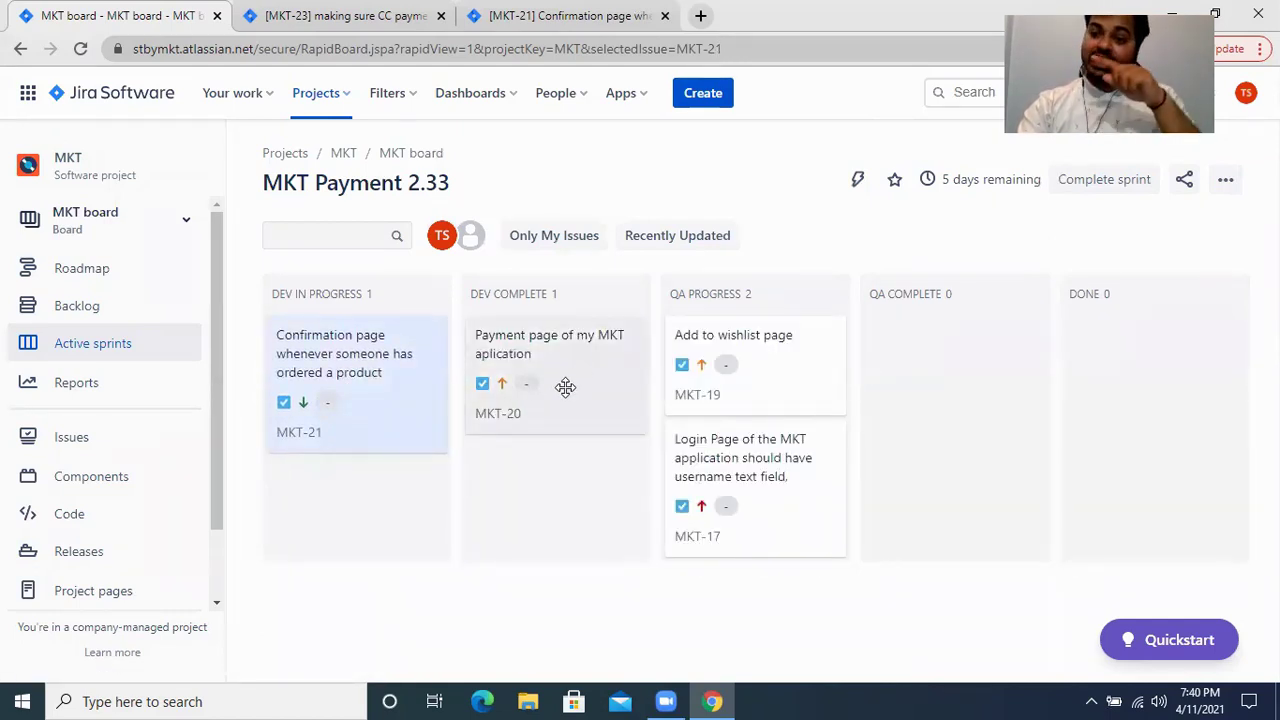
click(548, 372)
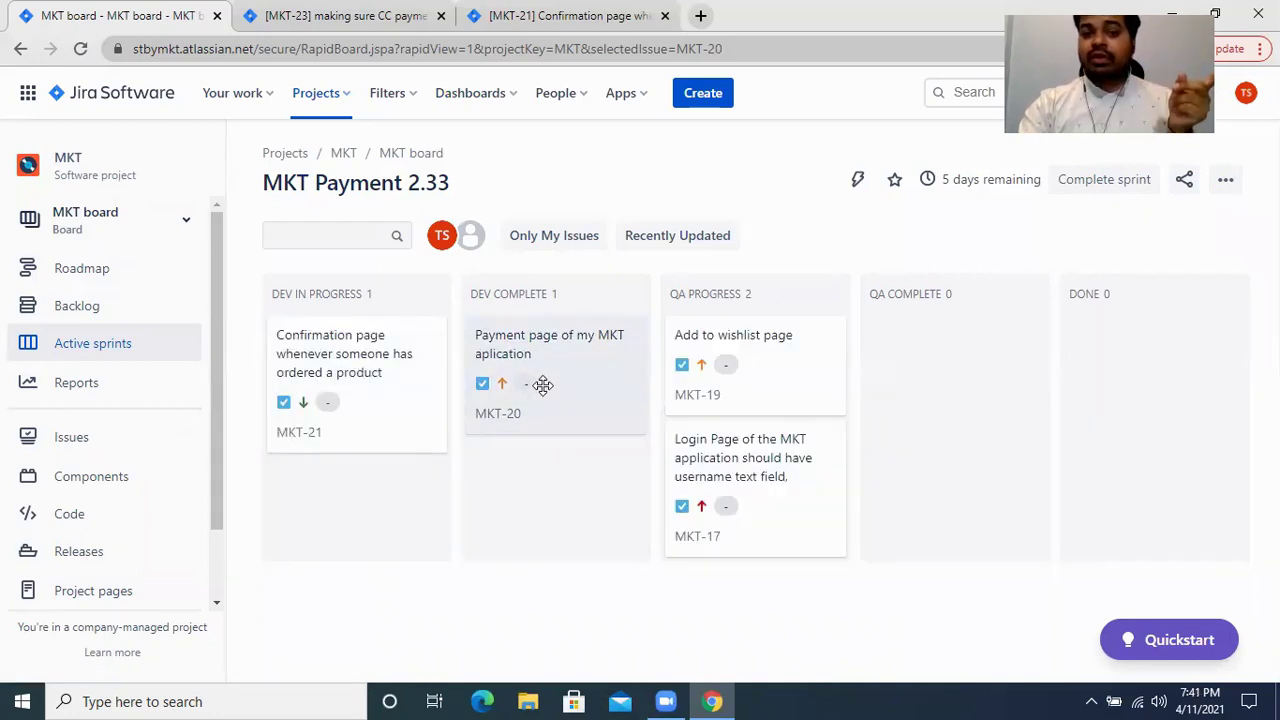
mouse_move(563, 378)
mouse_down()
mouse_move(549, 371)
mouse_move(560, 376)
mouse_up()
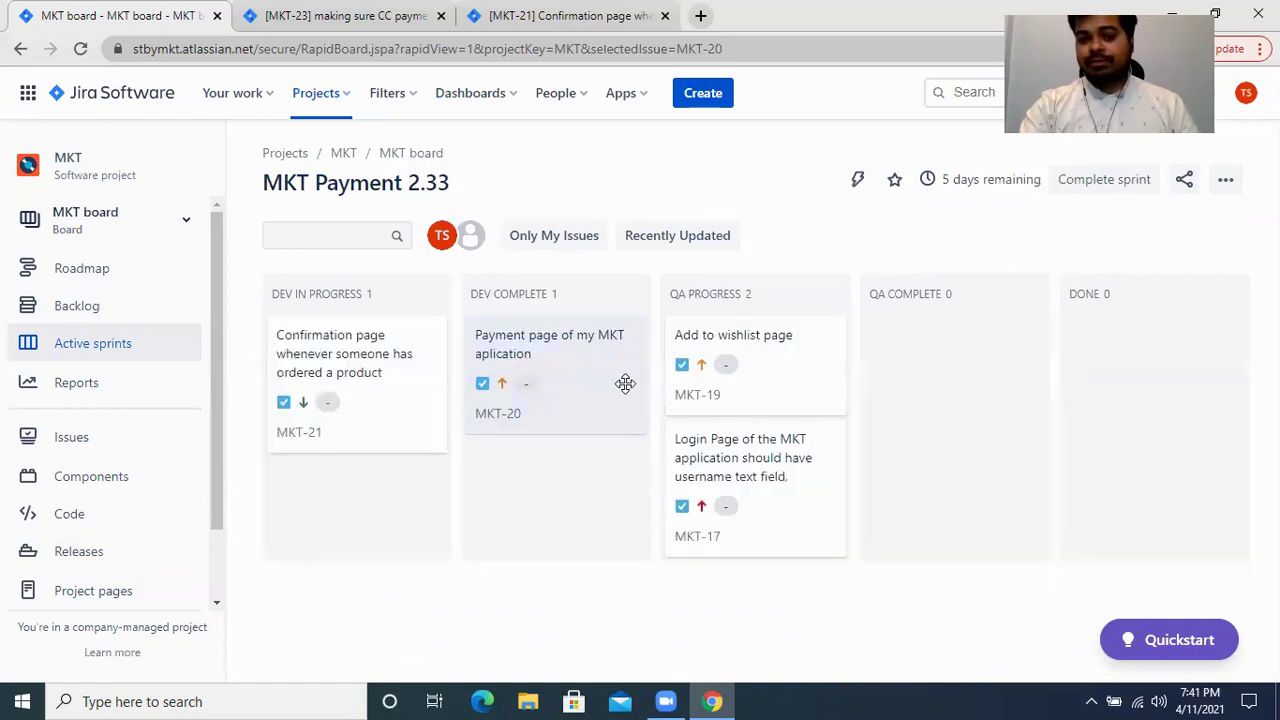
click(757, 377)
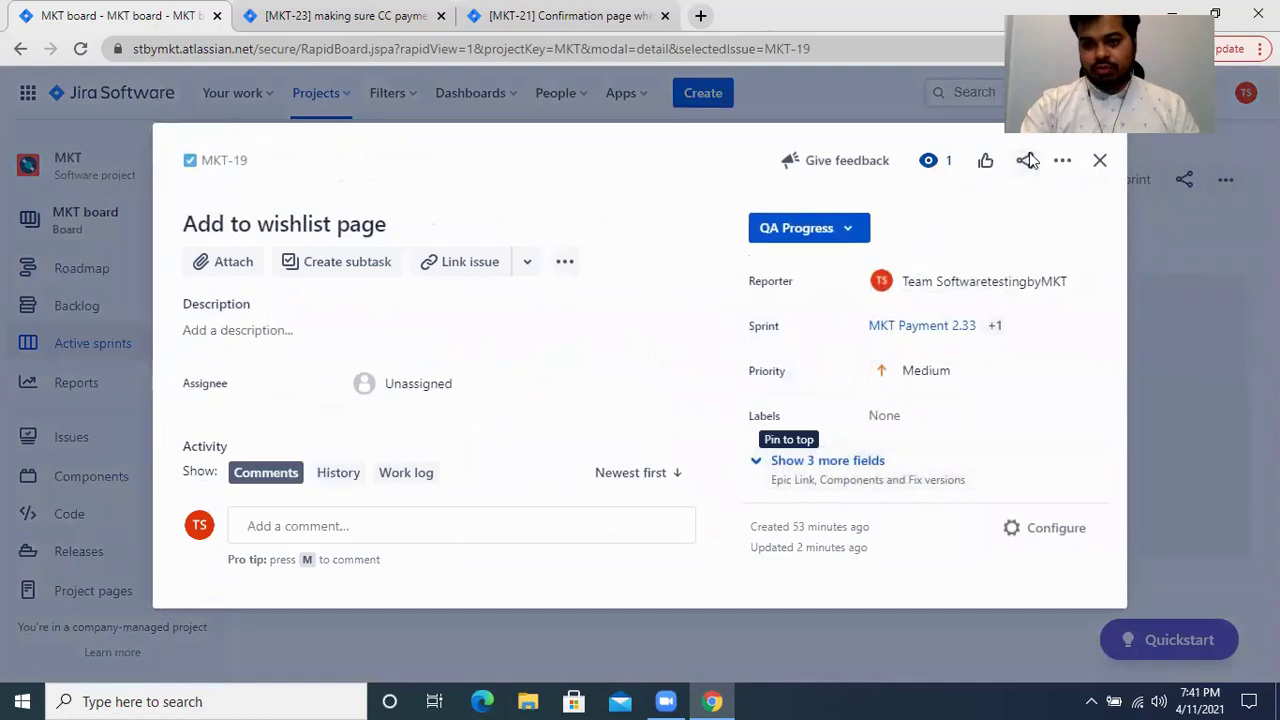
click(1100, 161)
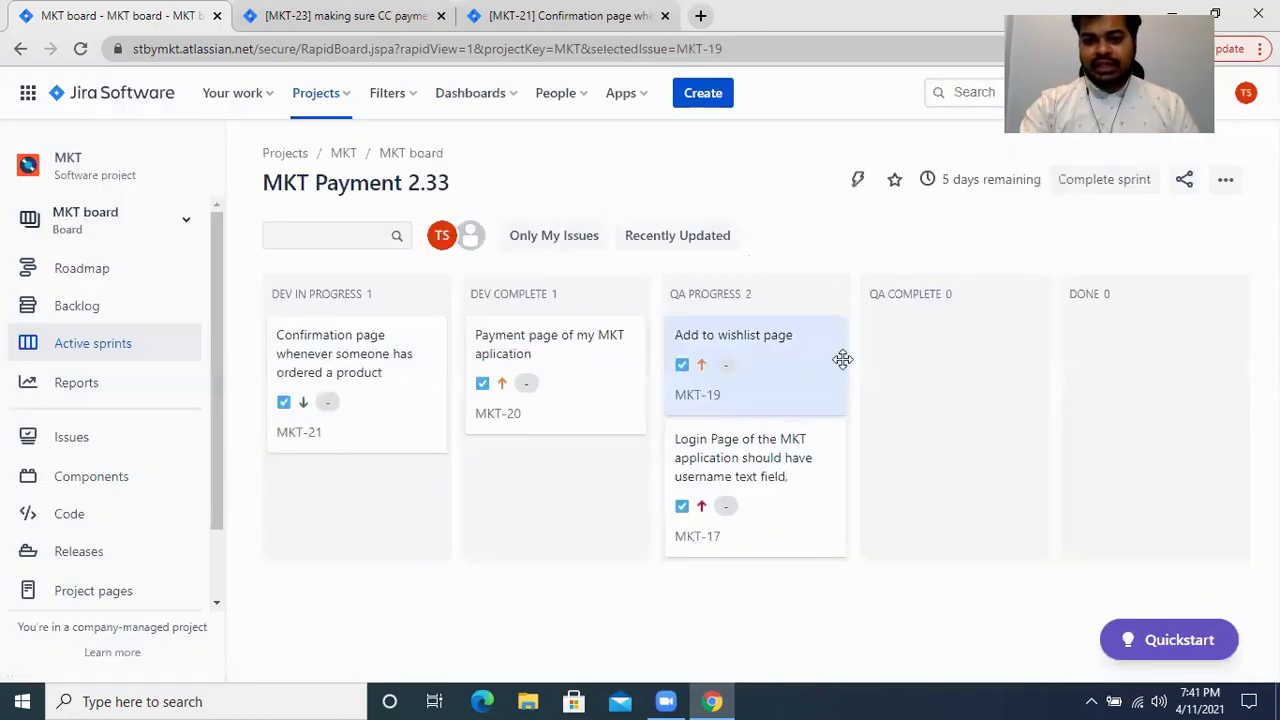
- Advance wishlist issue MKT-19 through QA Complete to Done, login page MKT-17 to QA Complete, payment page MKT-20 to QA Progress, and confirmation page MKT-21 to Dev Complete
drag(780, 360, 988, 358)
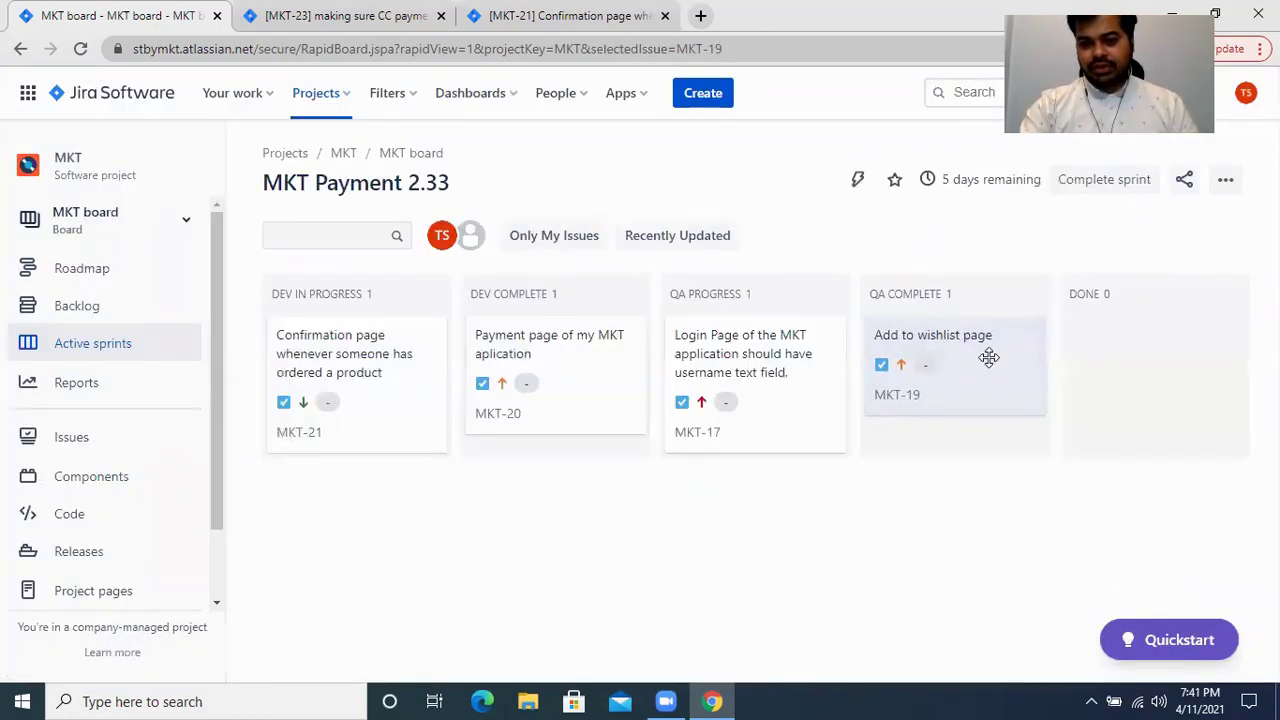
drag(766, 368, 962, 372)
drag(571, 363, 763, 371)
drag(360, 380, 577, 390)
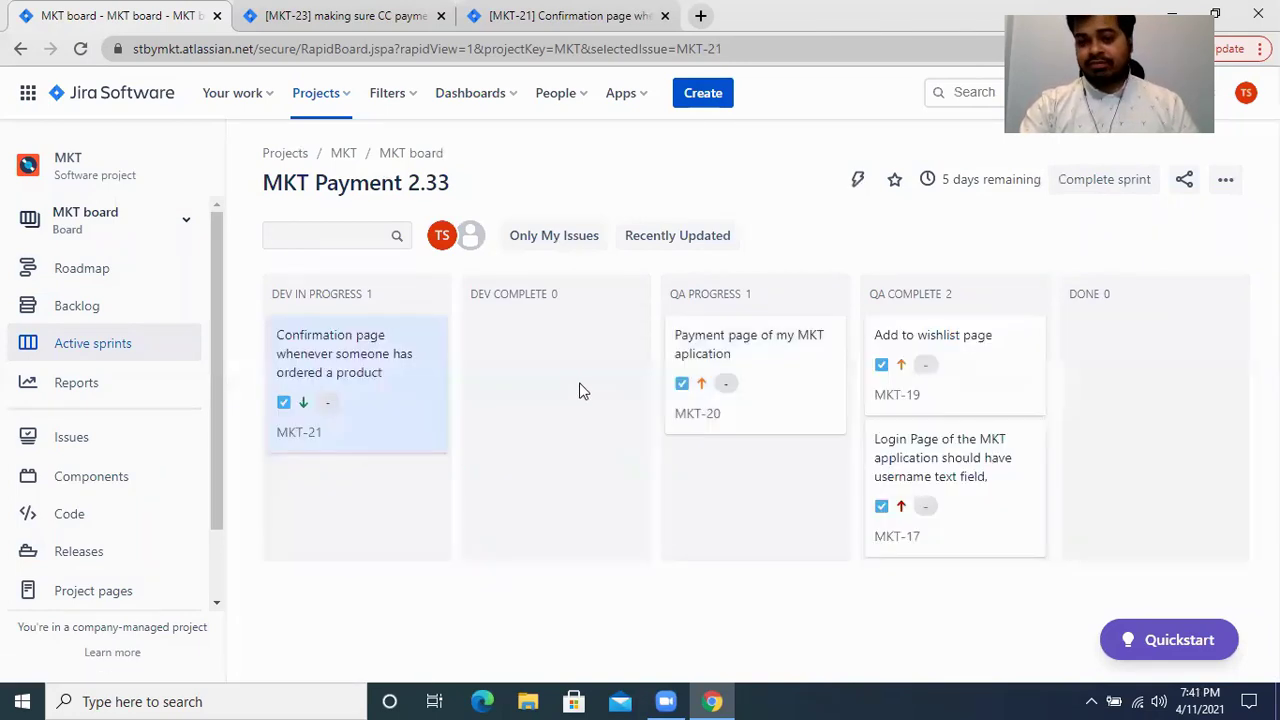
drag(398, 362, 590, 366)
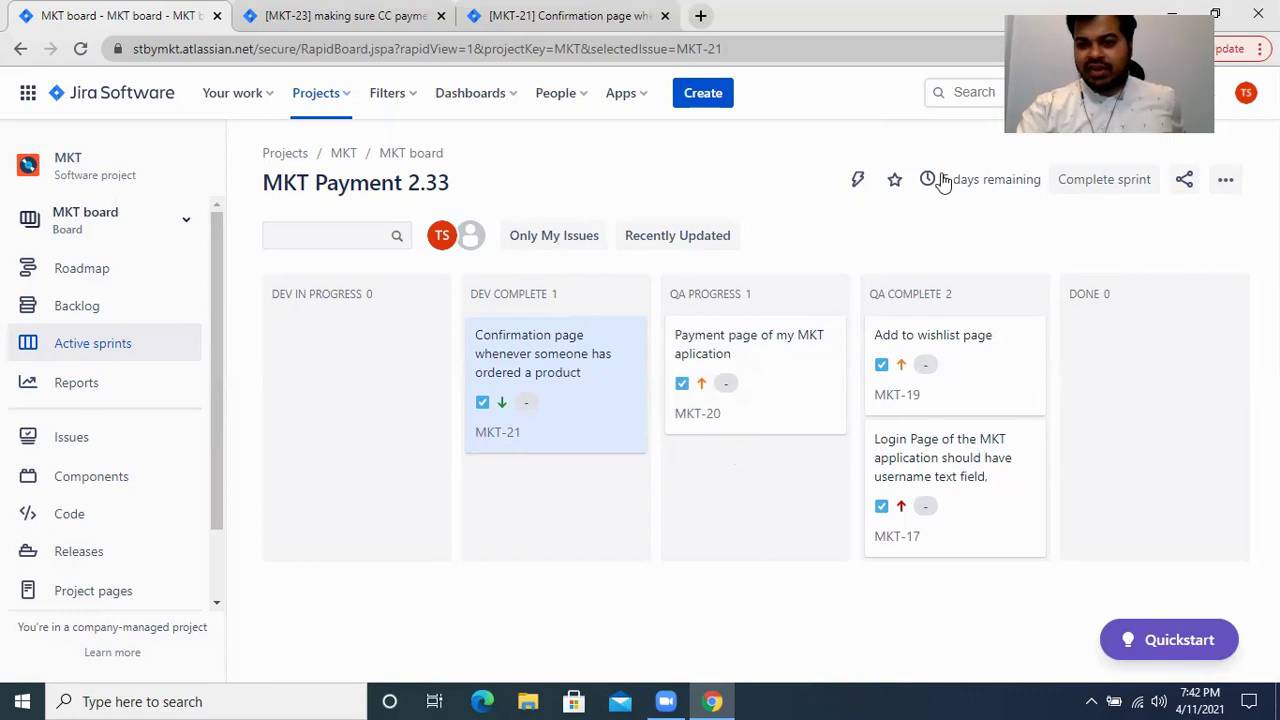
mouse_move(928, 182)
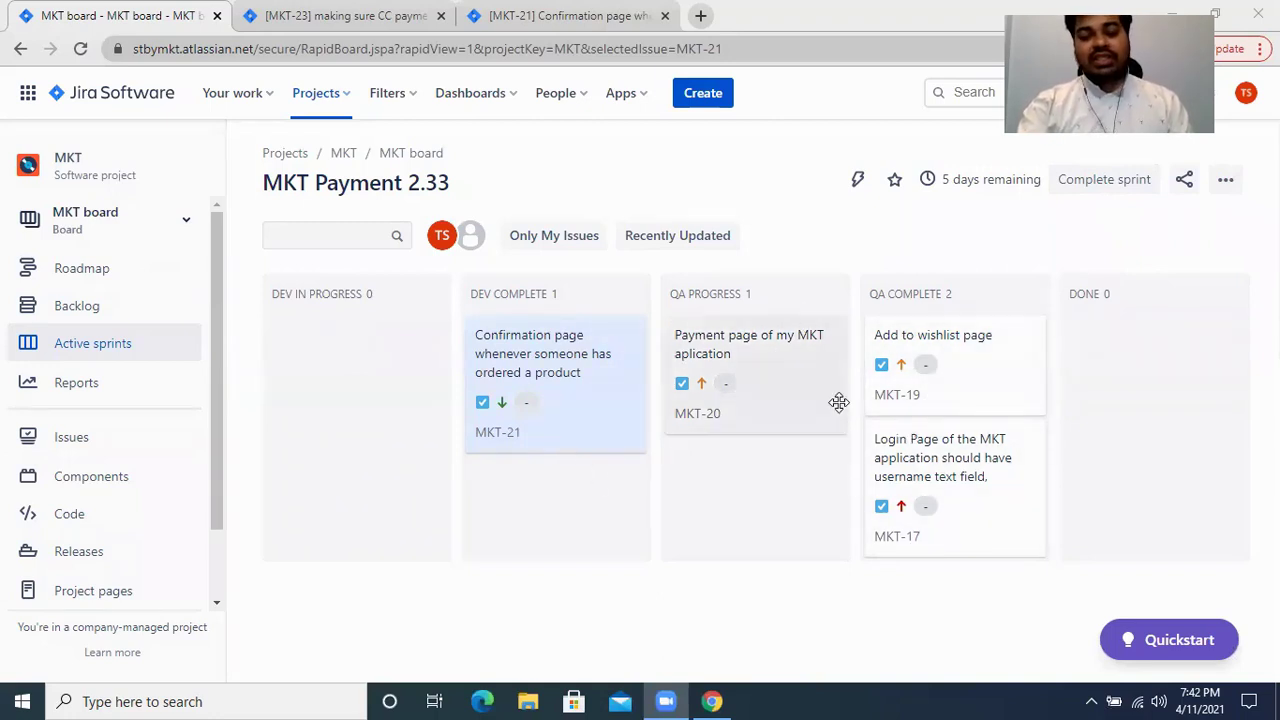
drag(969, 374, 1148, 376)
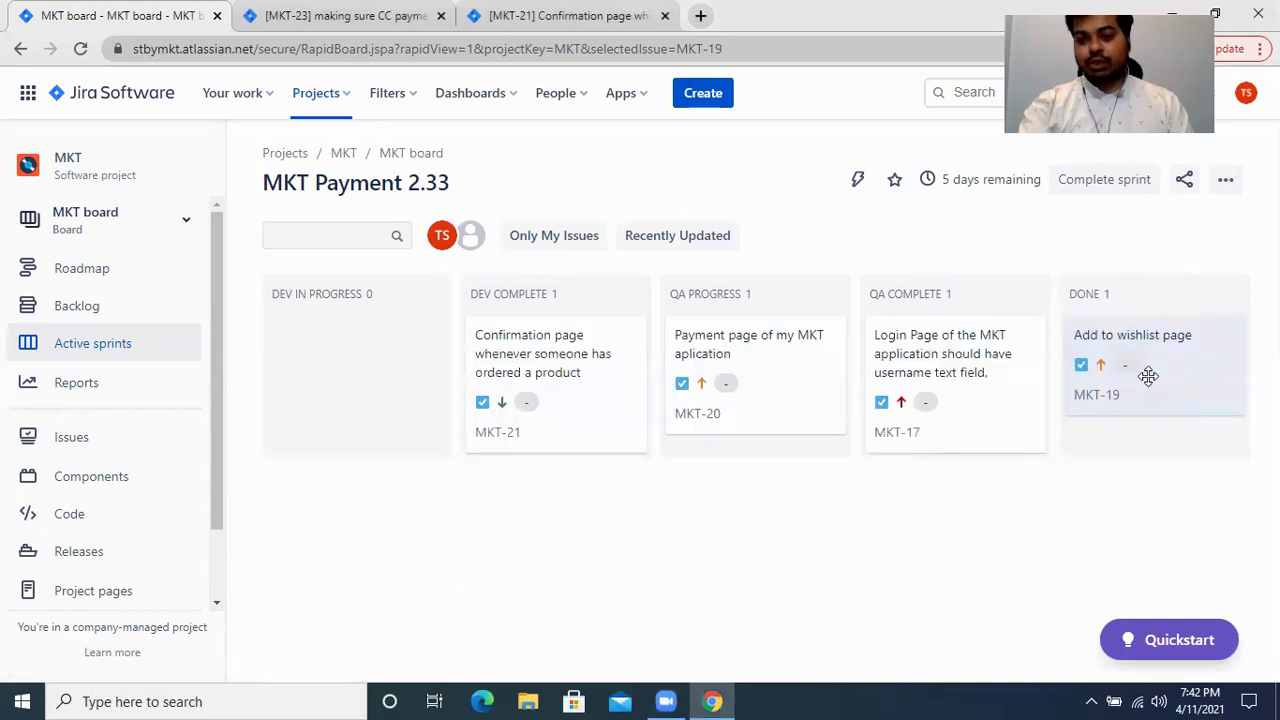
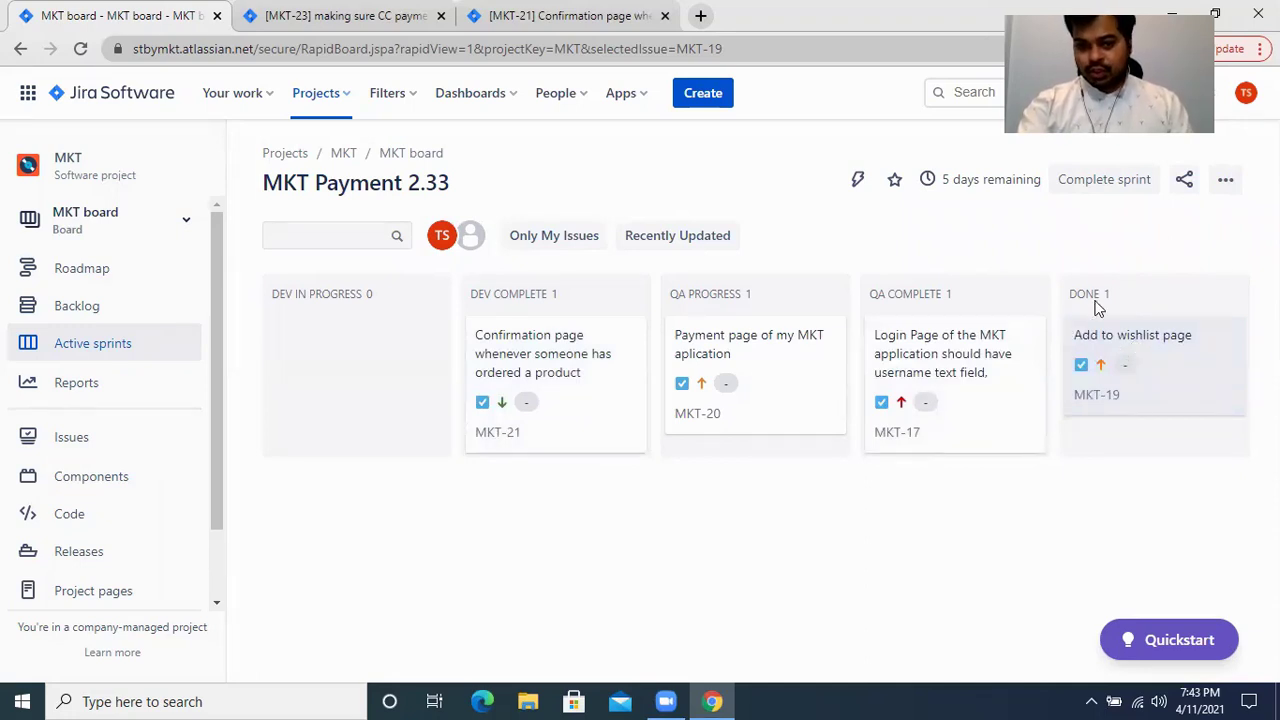
- Complete the MKT Payment 2.33 sprint, with its incomplete issues moved to a new sprint
click(1108, 184)
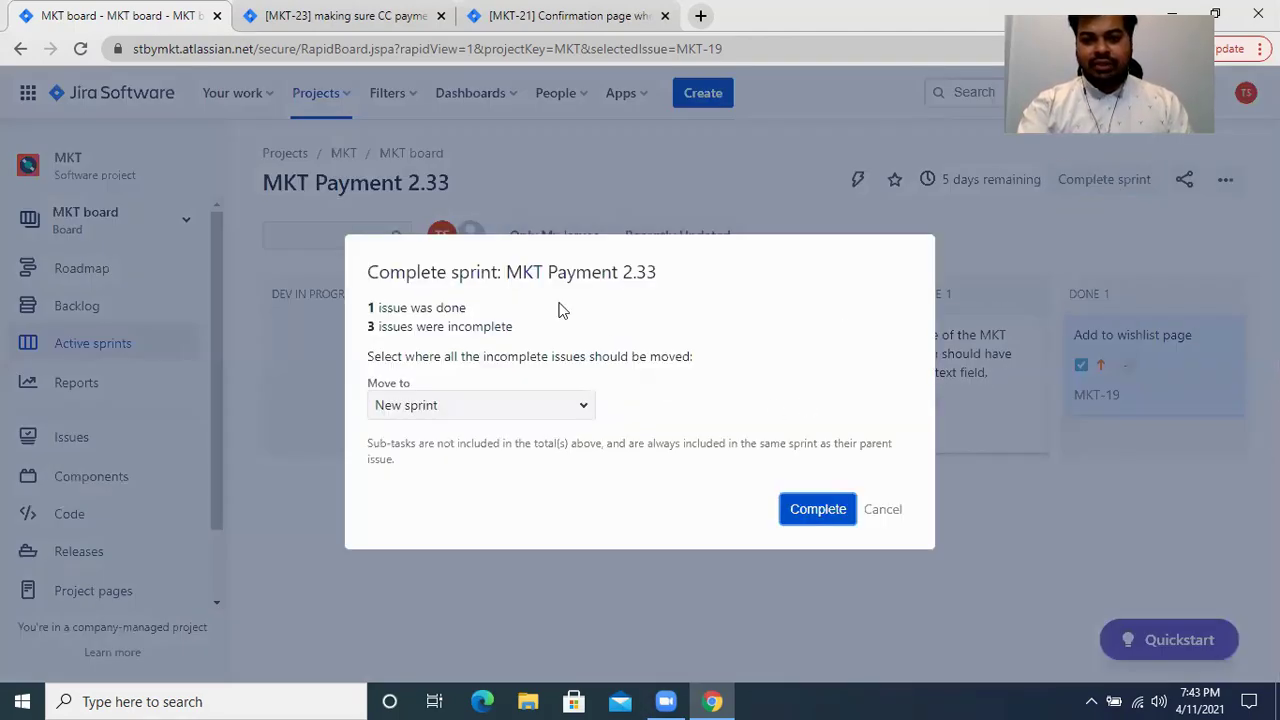
triple_click(386, 311)
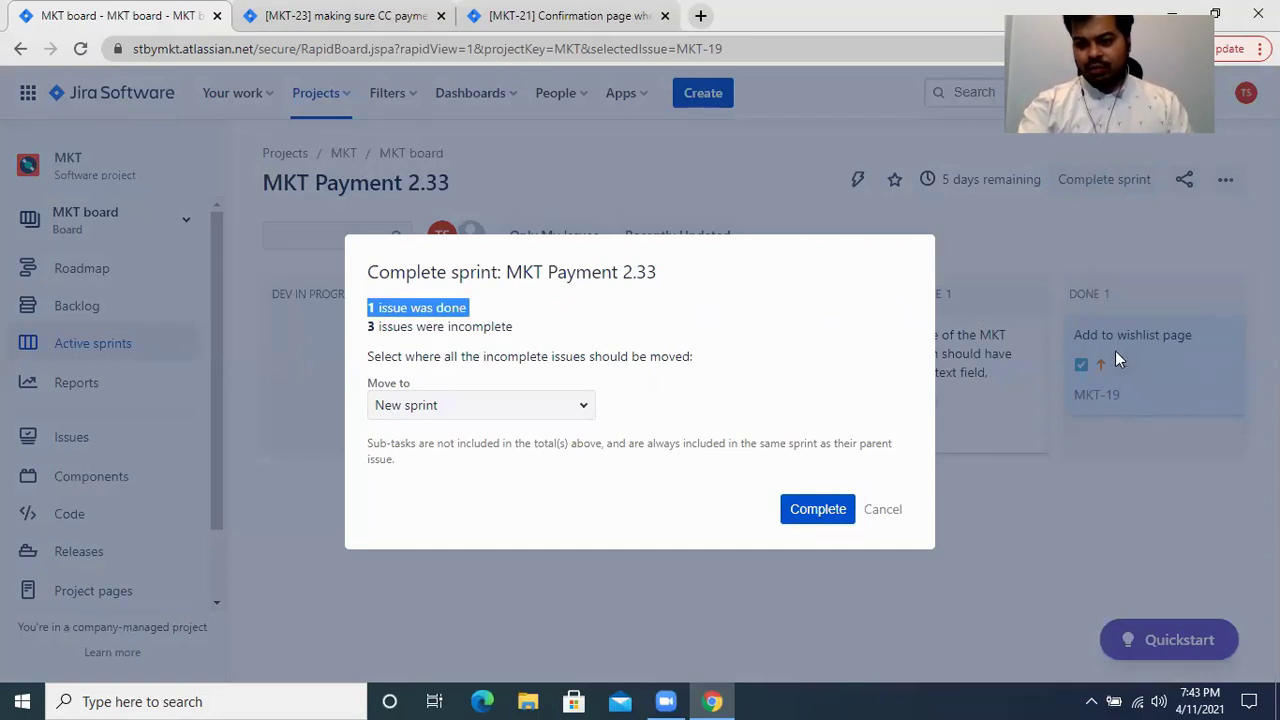
triple_click(433, 330)
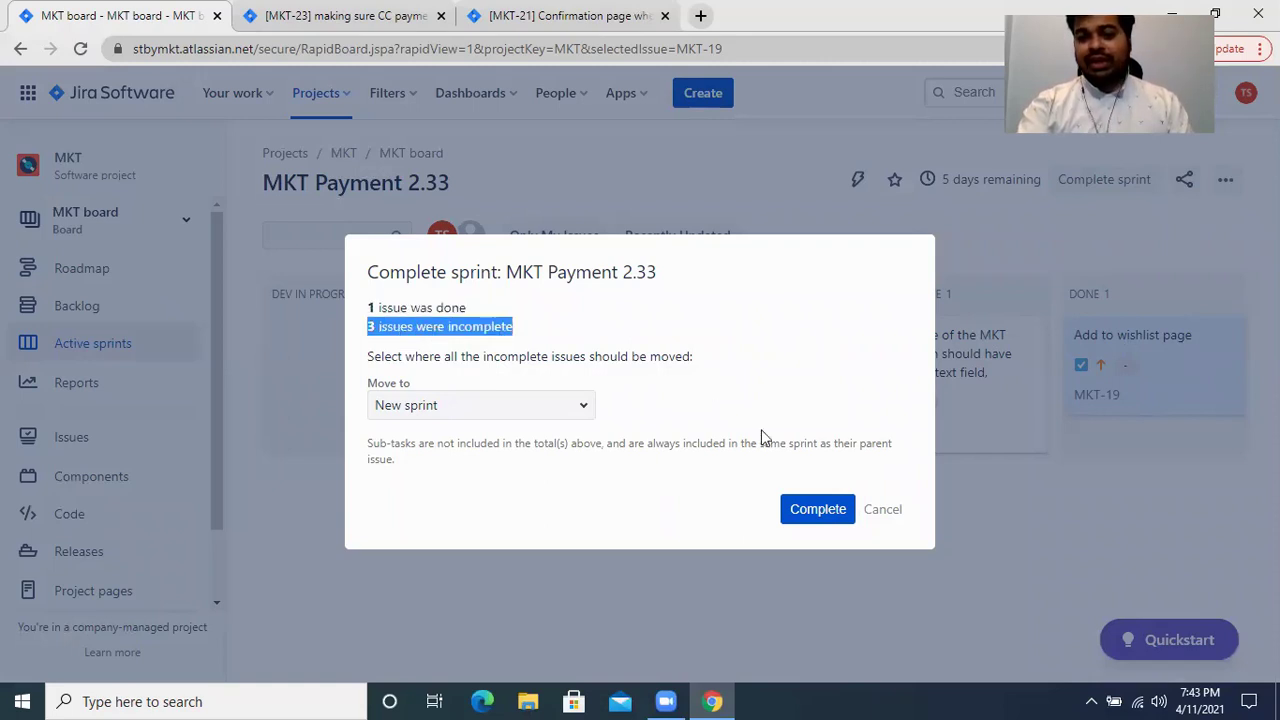
click(818, 512)
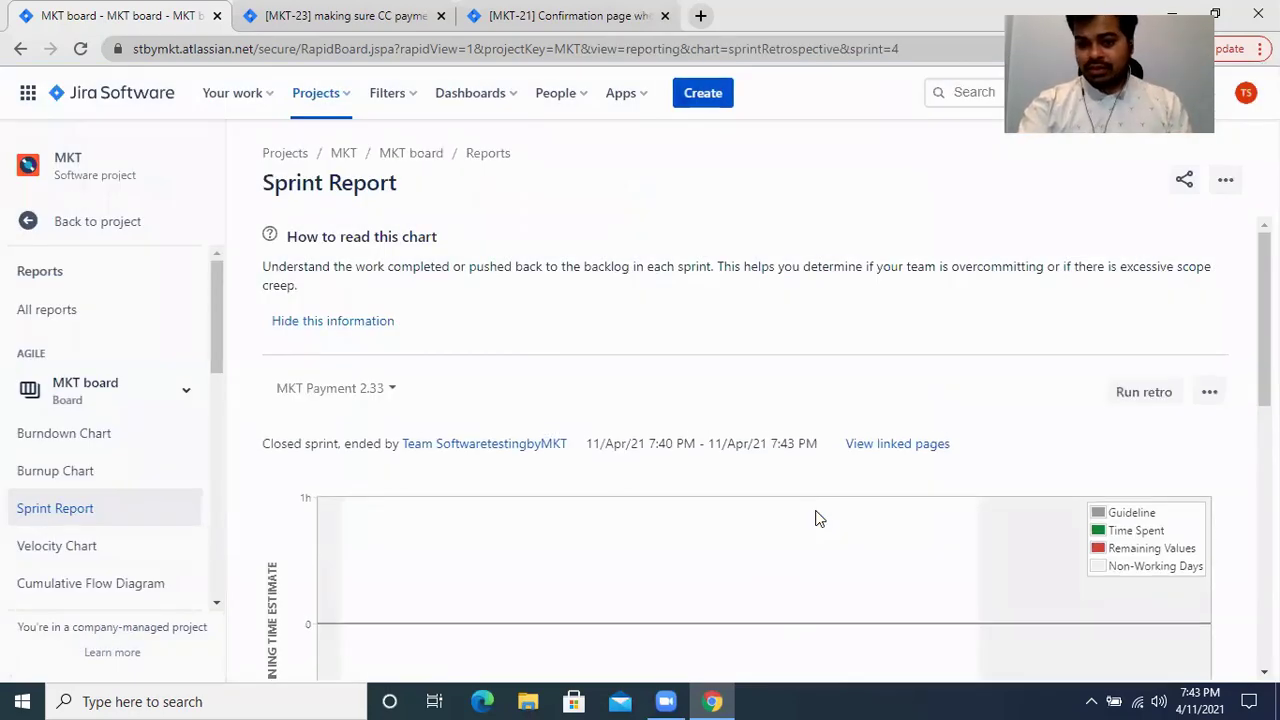
- Review the status report of sprint MKT Payment 2.33, and open the project's backlog to check the carried-over issues
scroll(816, 518, down, 5)
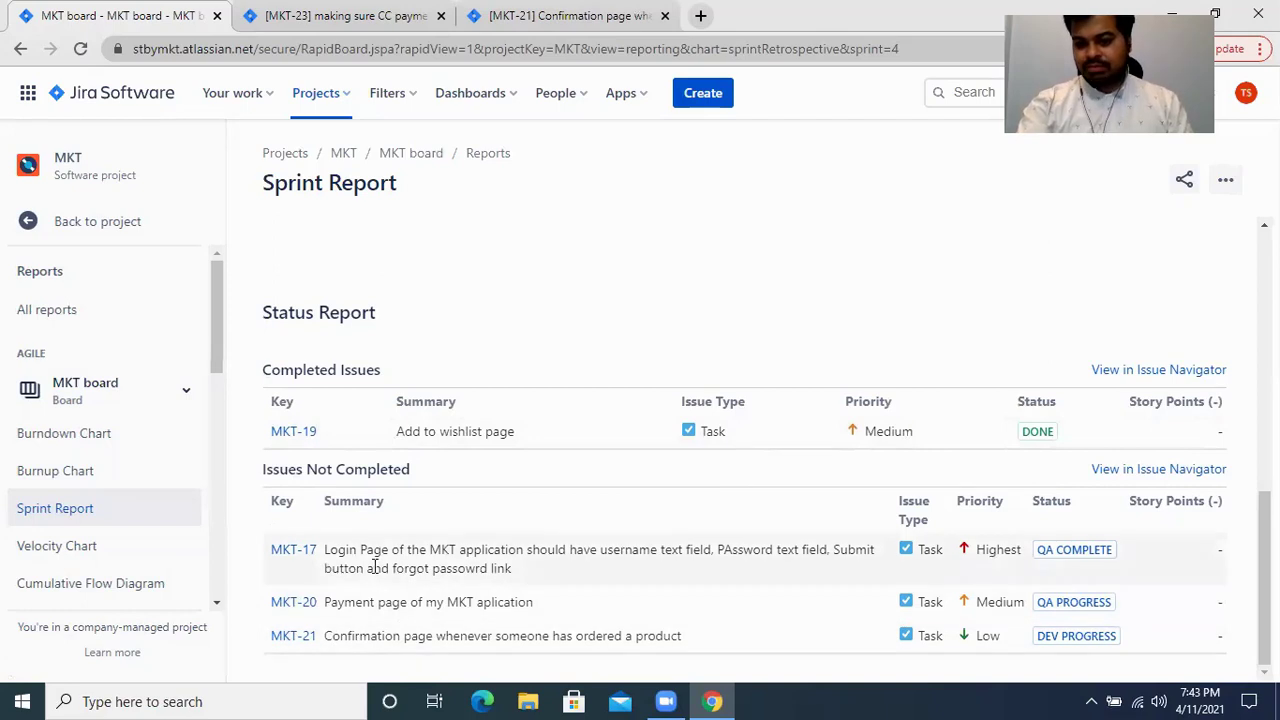
click(25, 222)
click(89, 306)
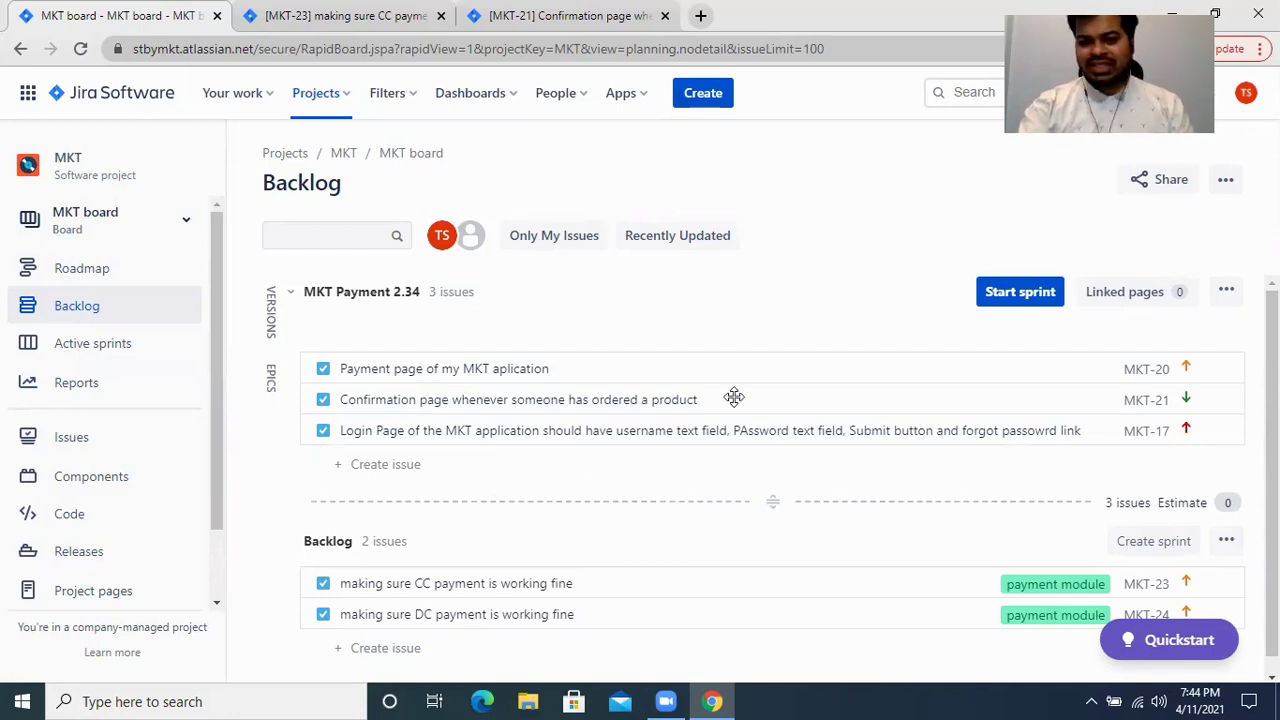
- Show the epics in the backlog and open the payment module epic MKT-22 to view the issues it contains
click(270, 378)
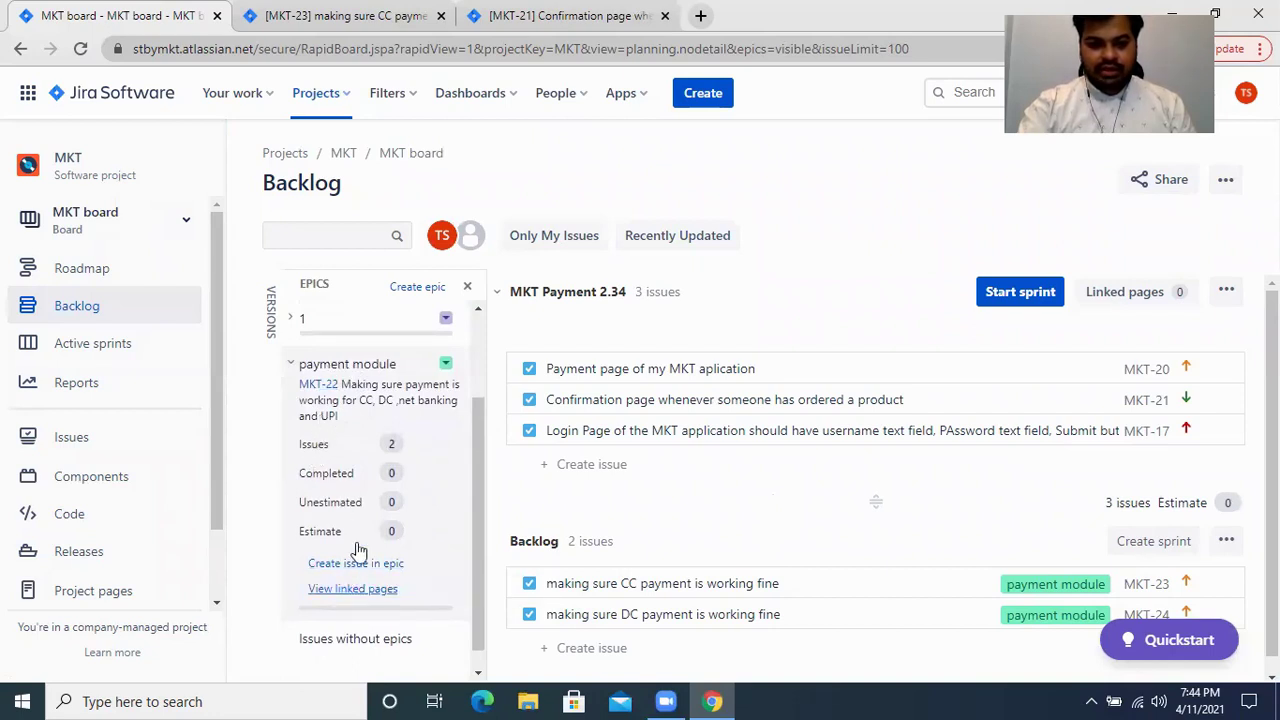
click(320, 389)
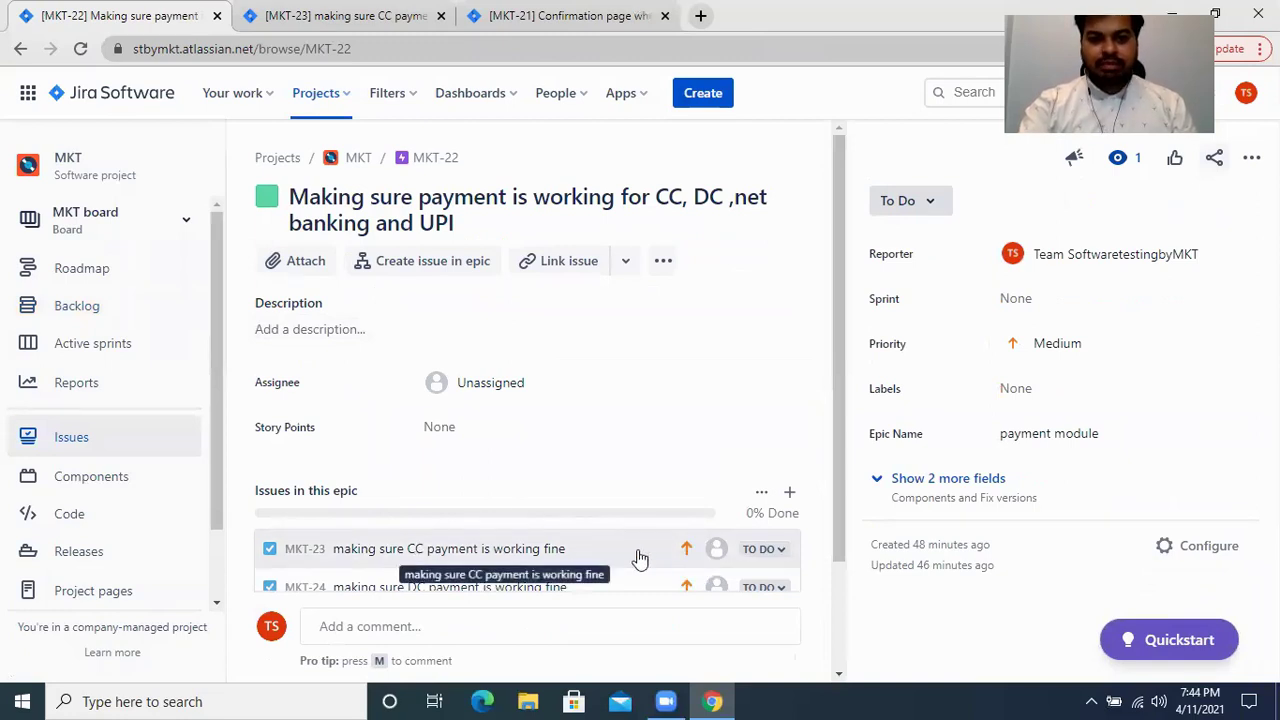
scroll(640, 557, down, 1)
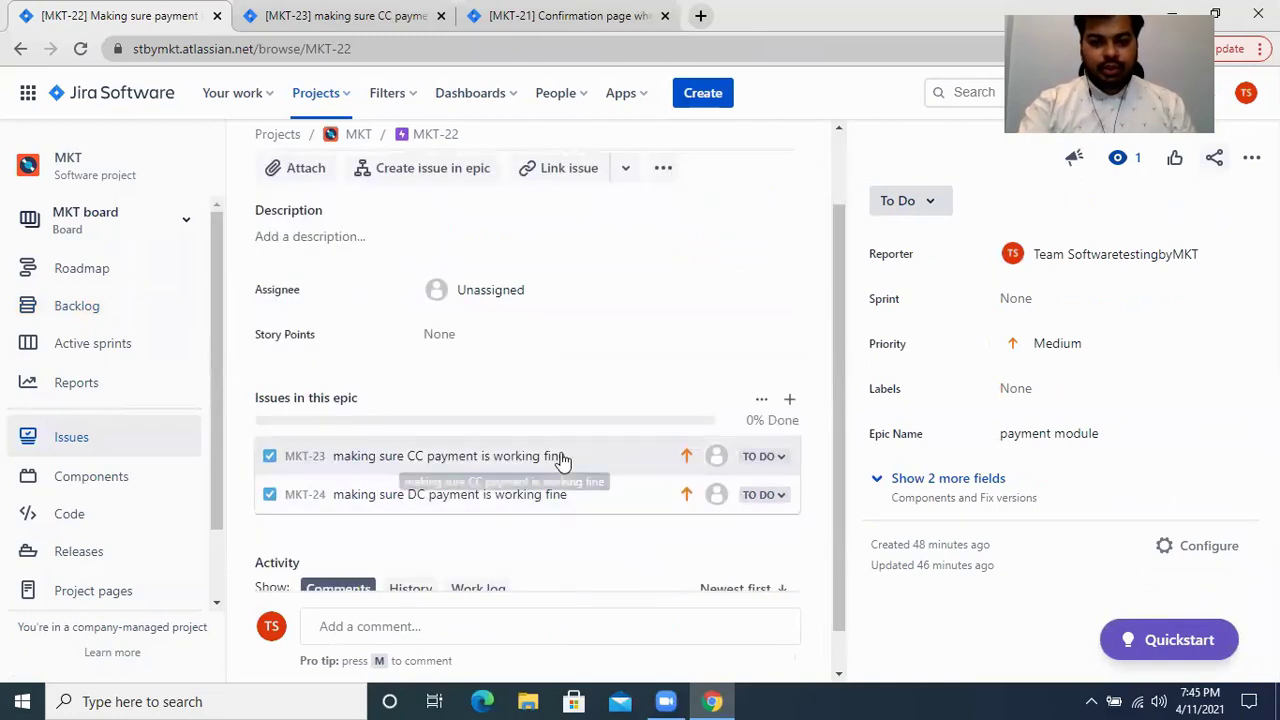
- Assign the CC payment issue MKT-23 from the epic to sprint MKT Payment 2.34, and return to the backlog to check the sprint's issues
click(308, 462)
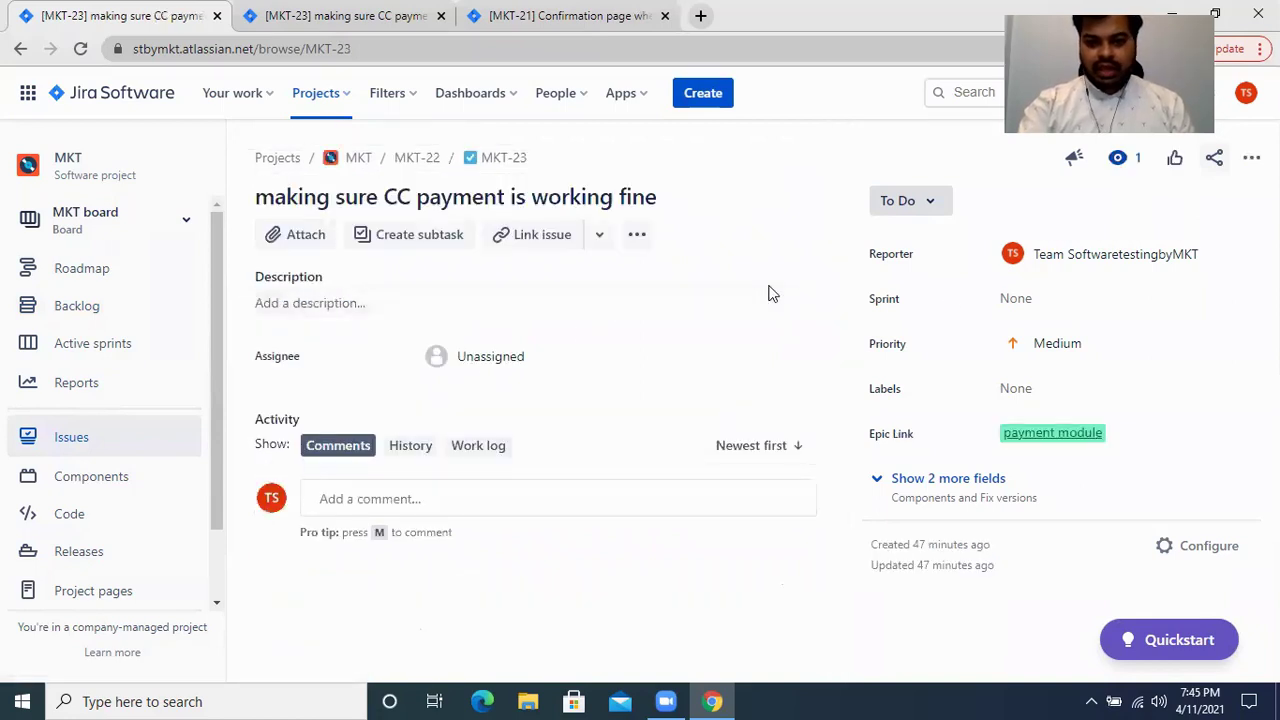
click(1019, 300)
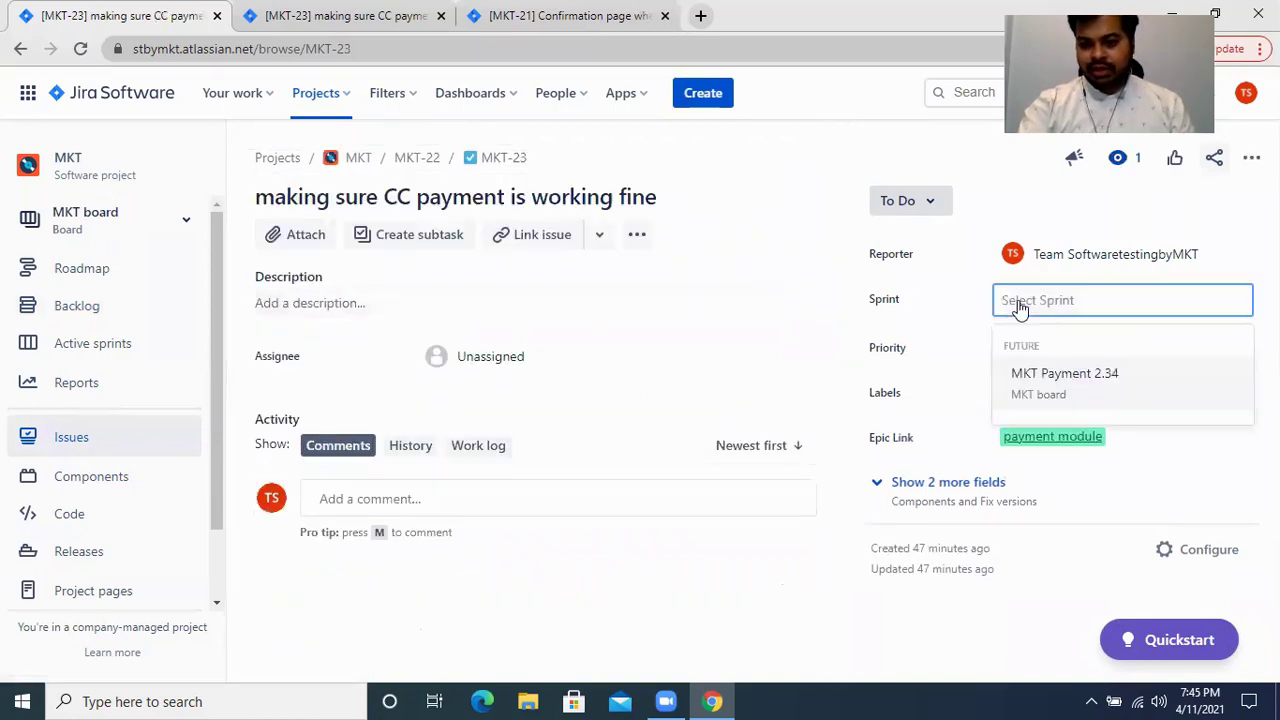
click(1090, 384)
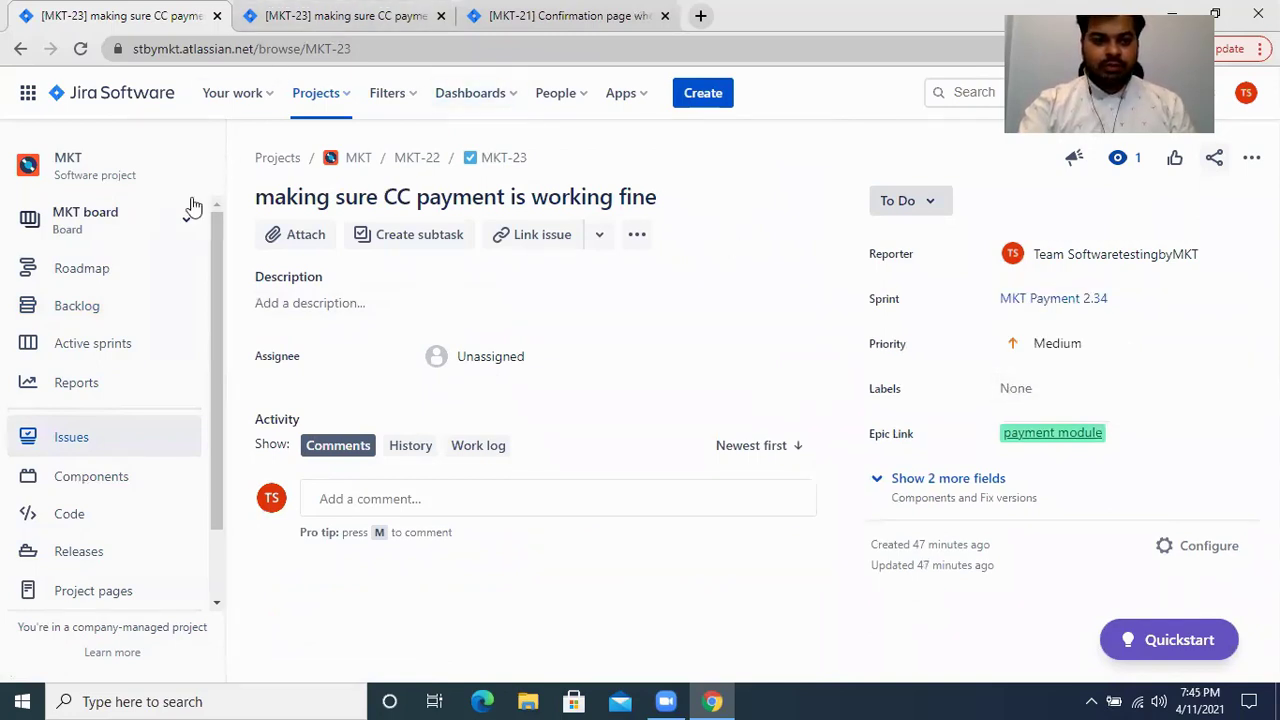
click(70, 352)
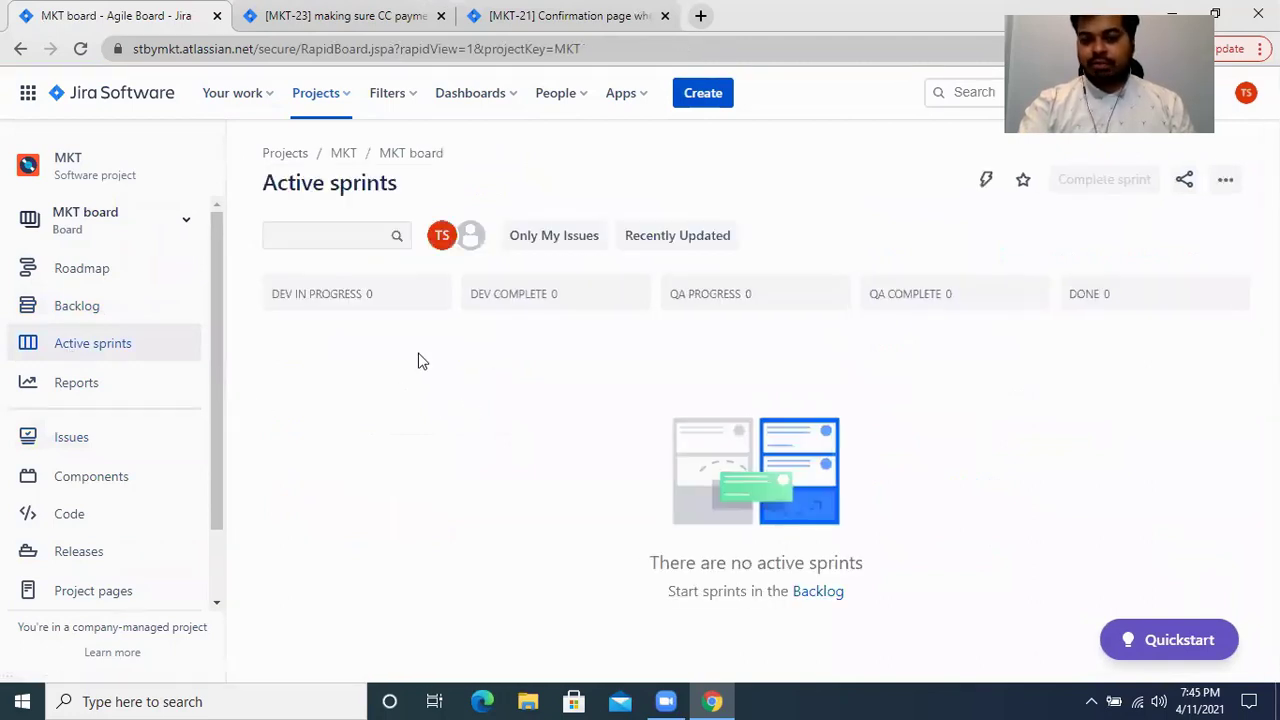
click(122, 317)
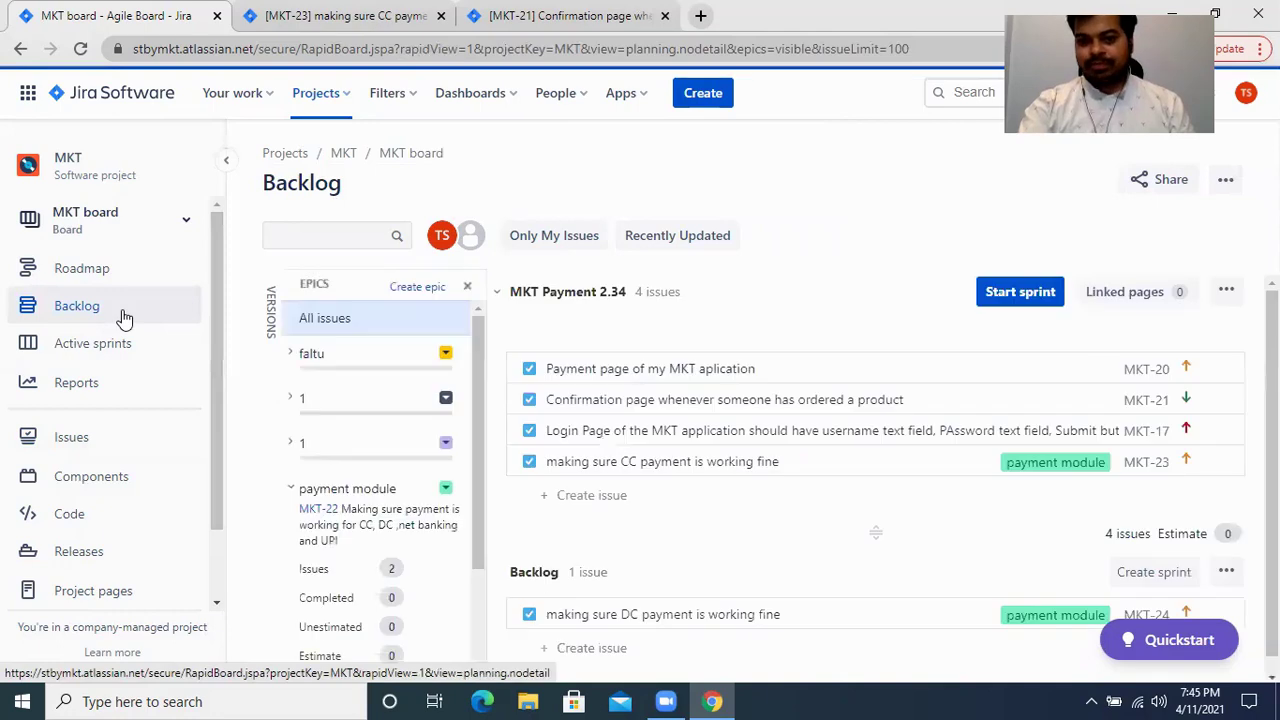